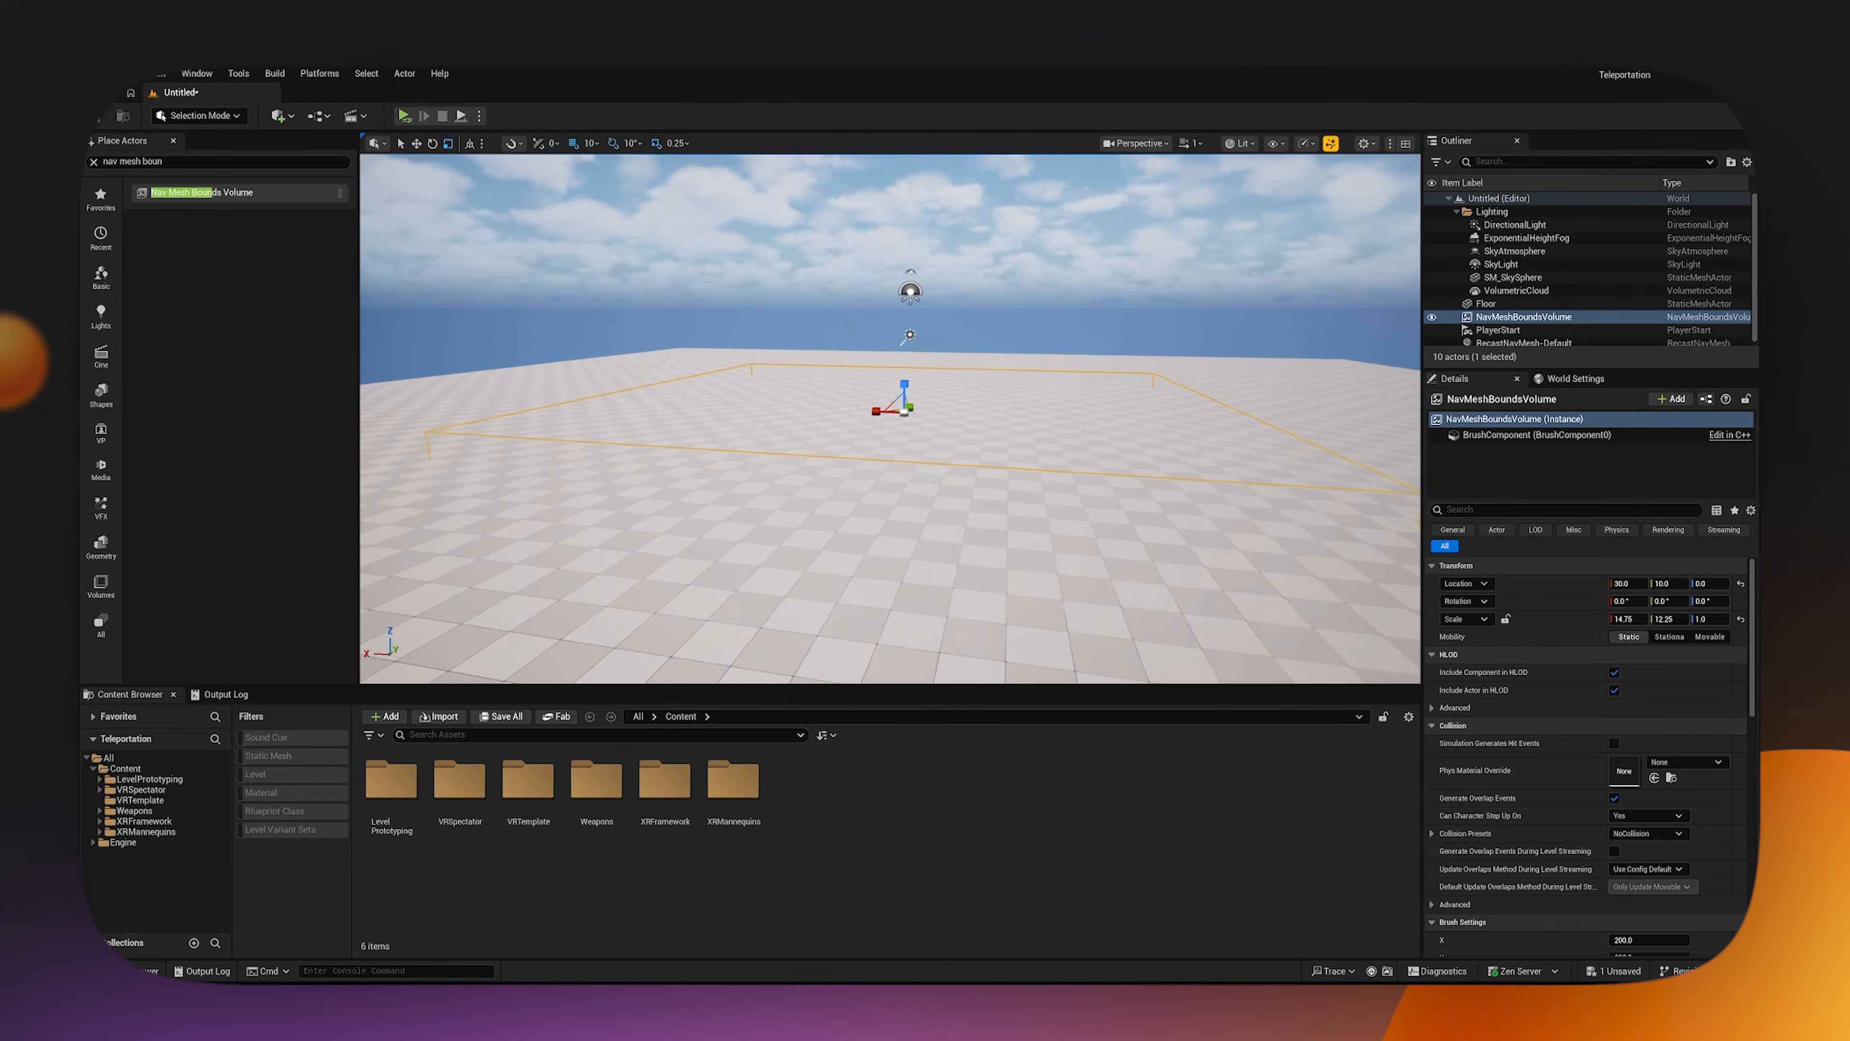
key("p")
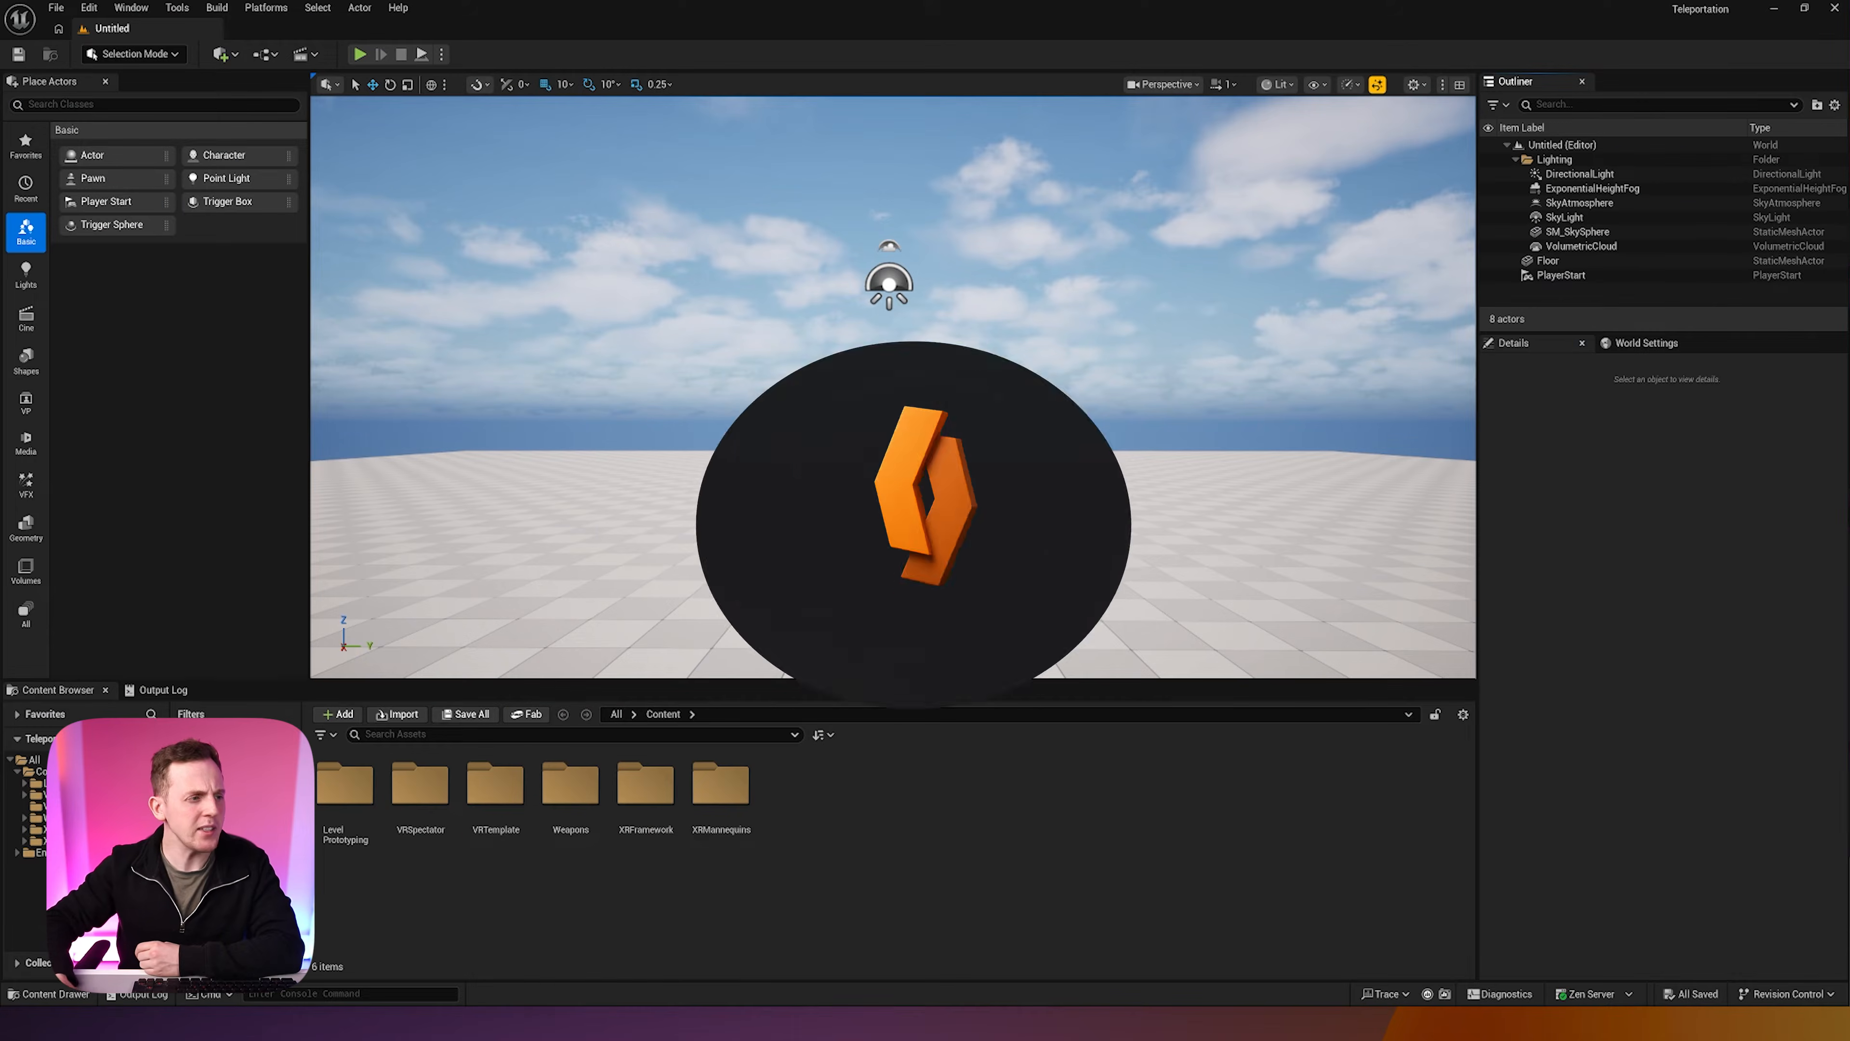
Create a new level from the Basic template.
left_click(56, 7)
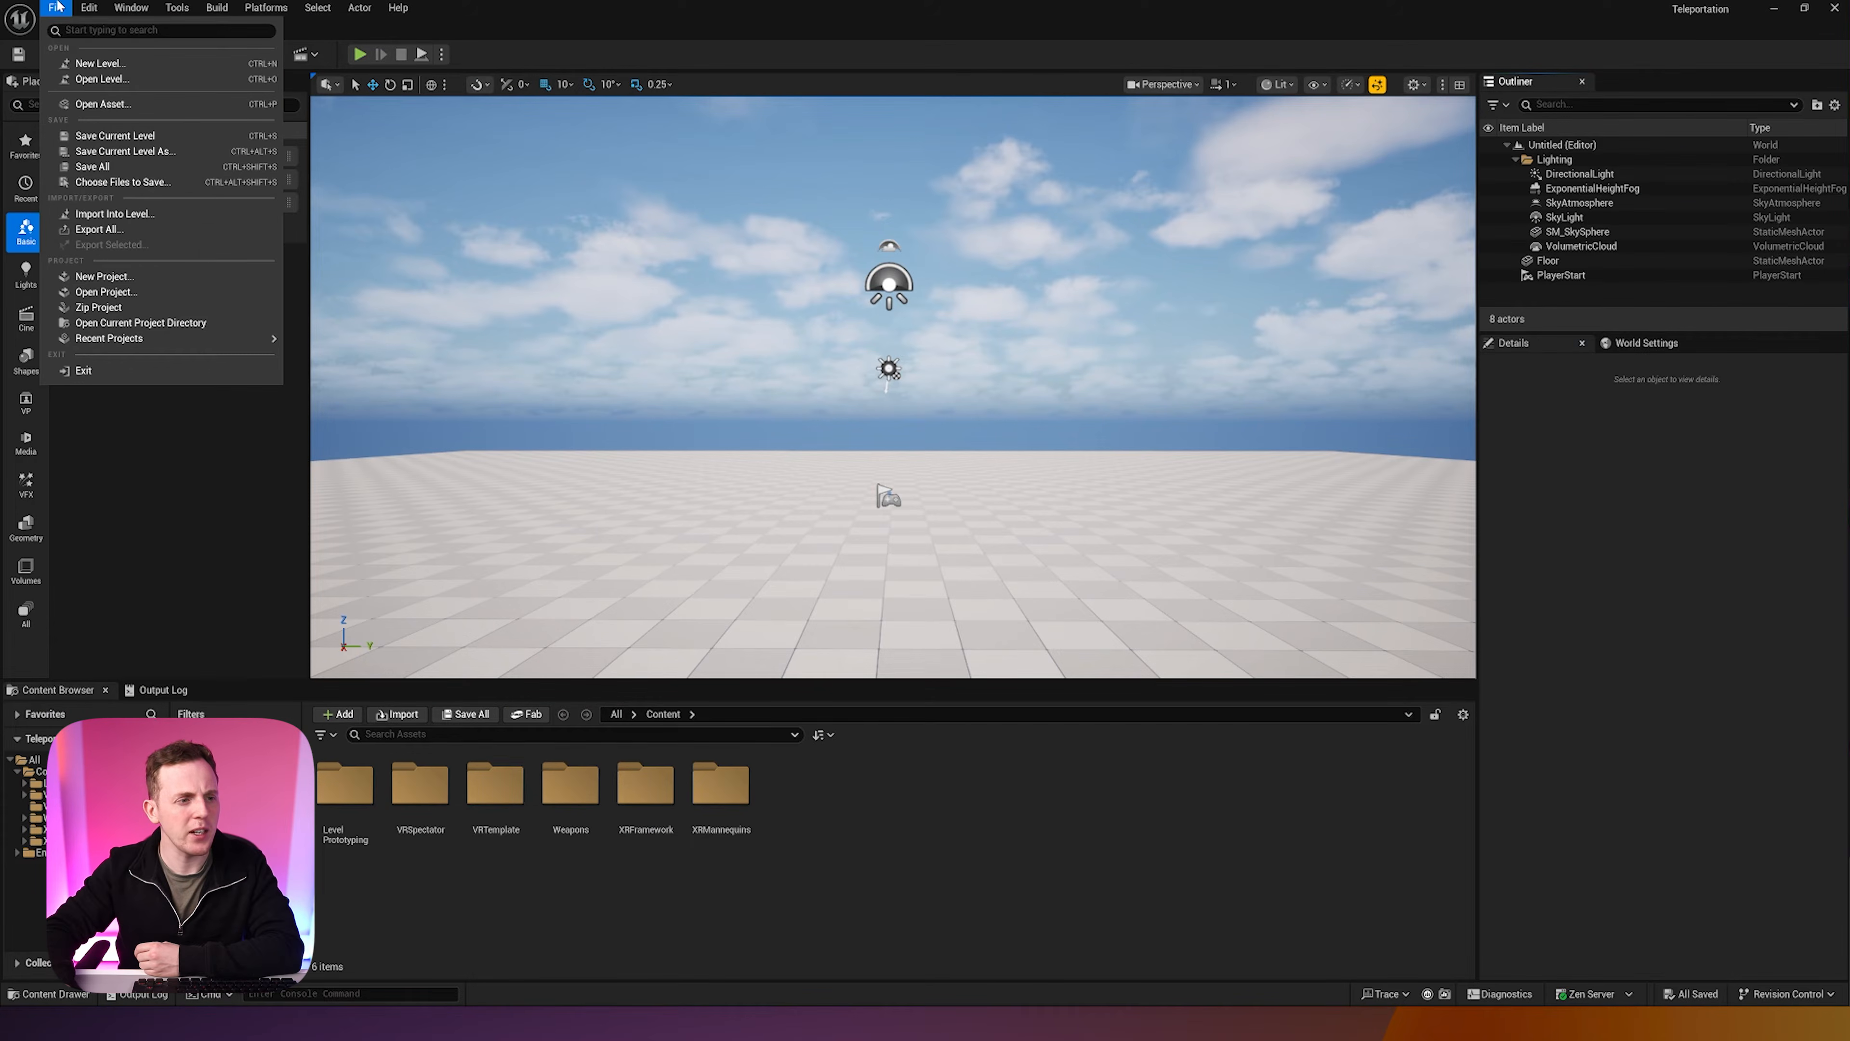
left_click(100, 64)
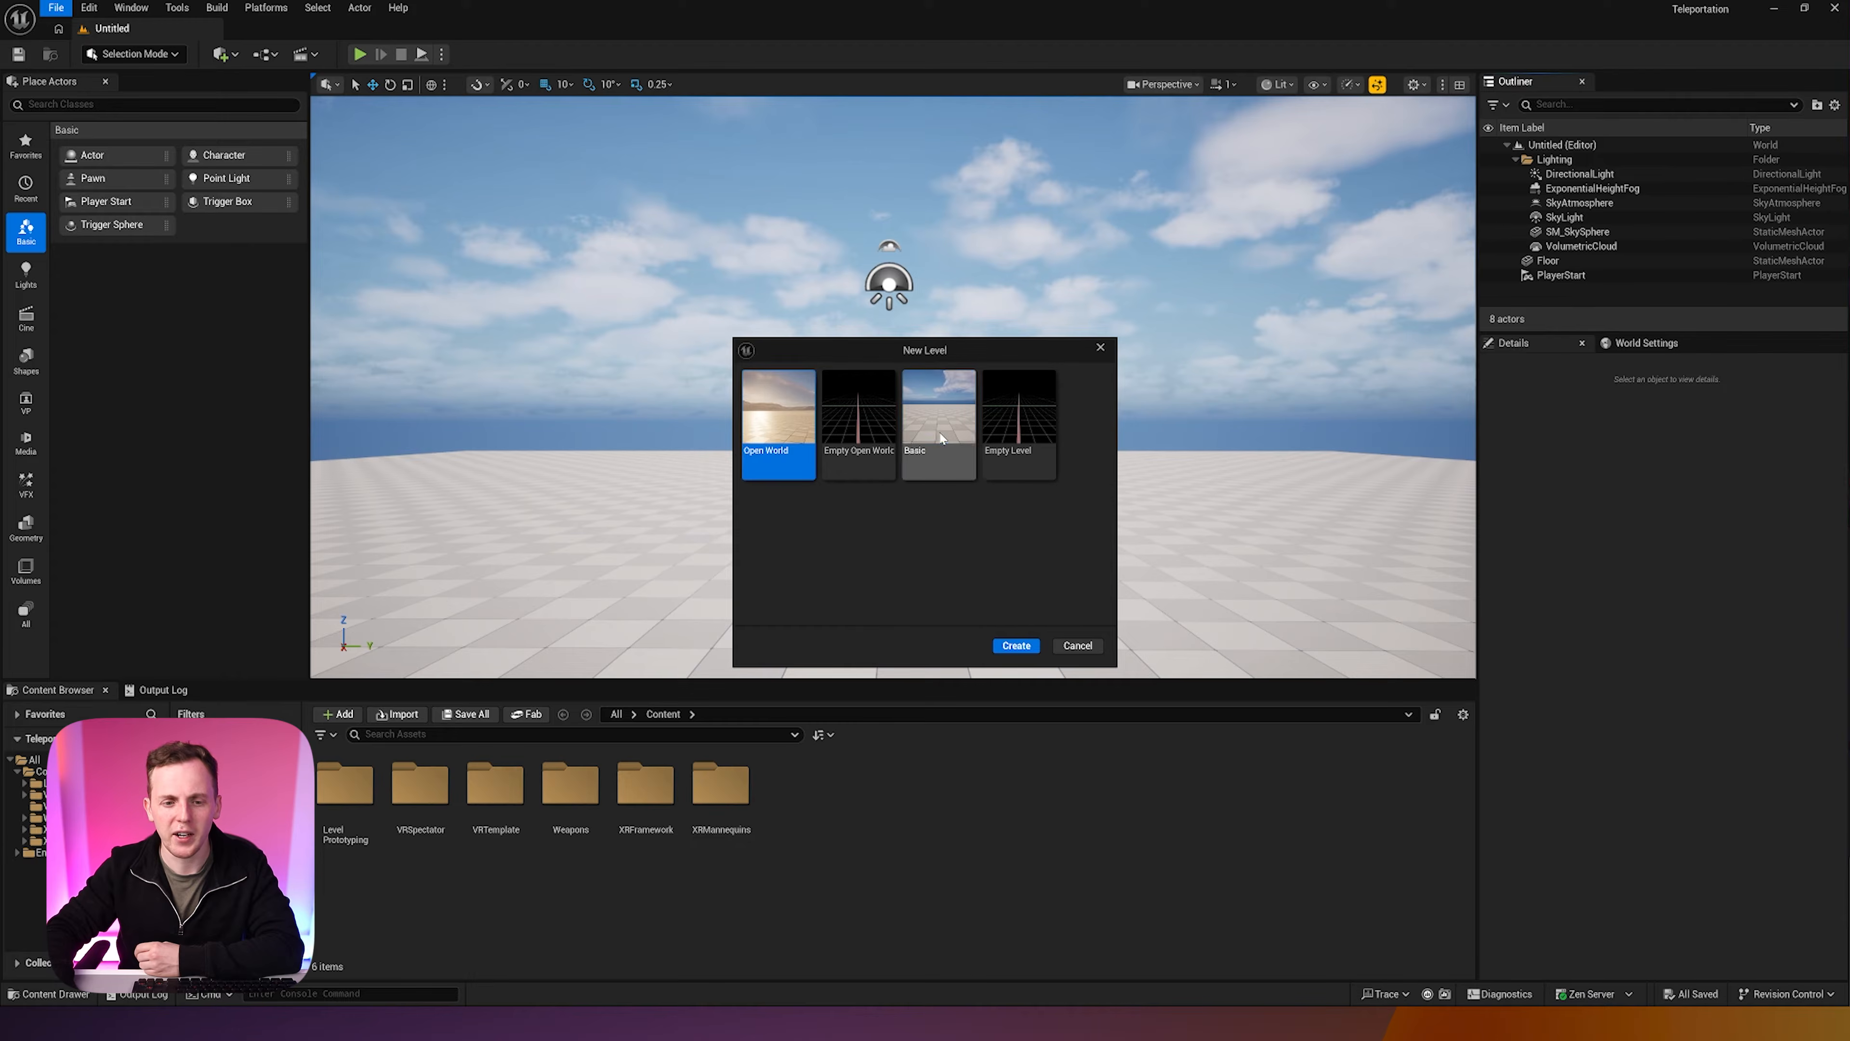
left_click(939, 422)
left_click(1016, 646)
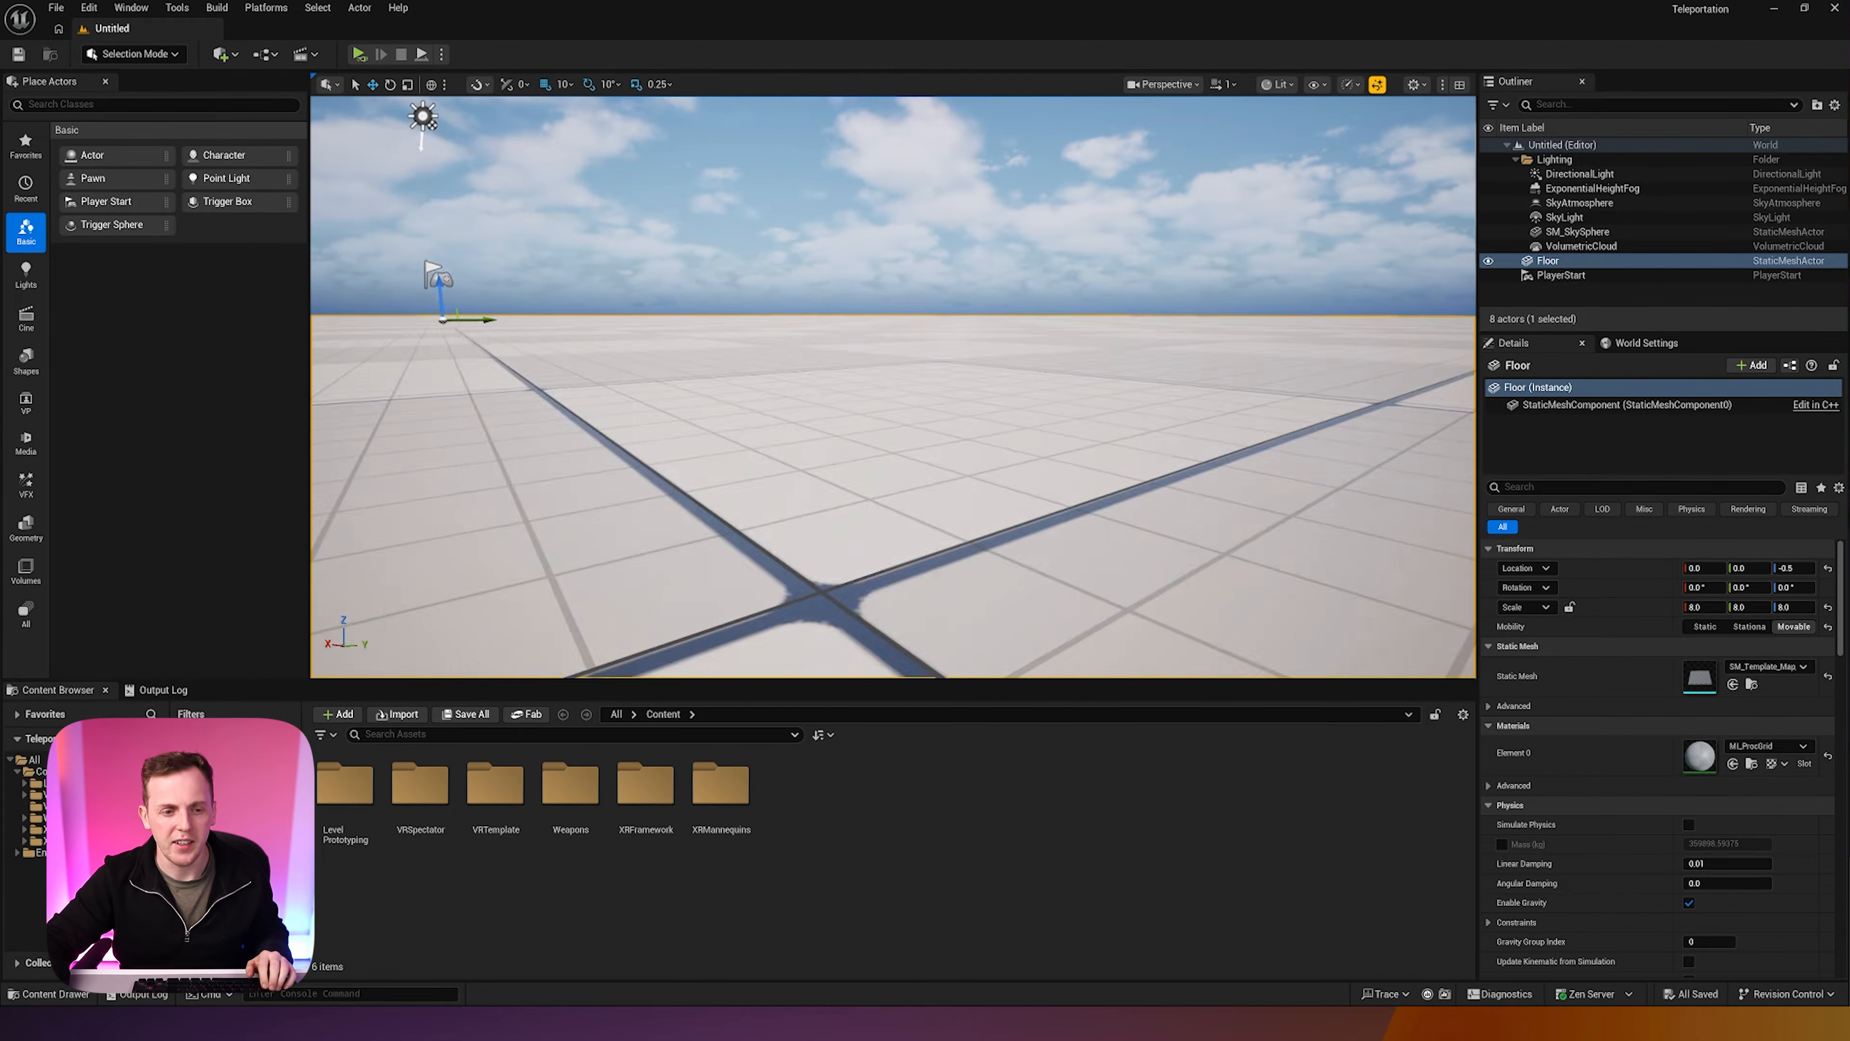
Lower the PlayerStart onto the floor, to a Z location of about 2.
right_click_drag(886, 356, 874, 347)
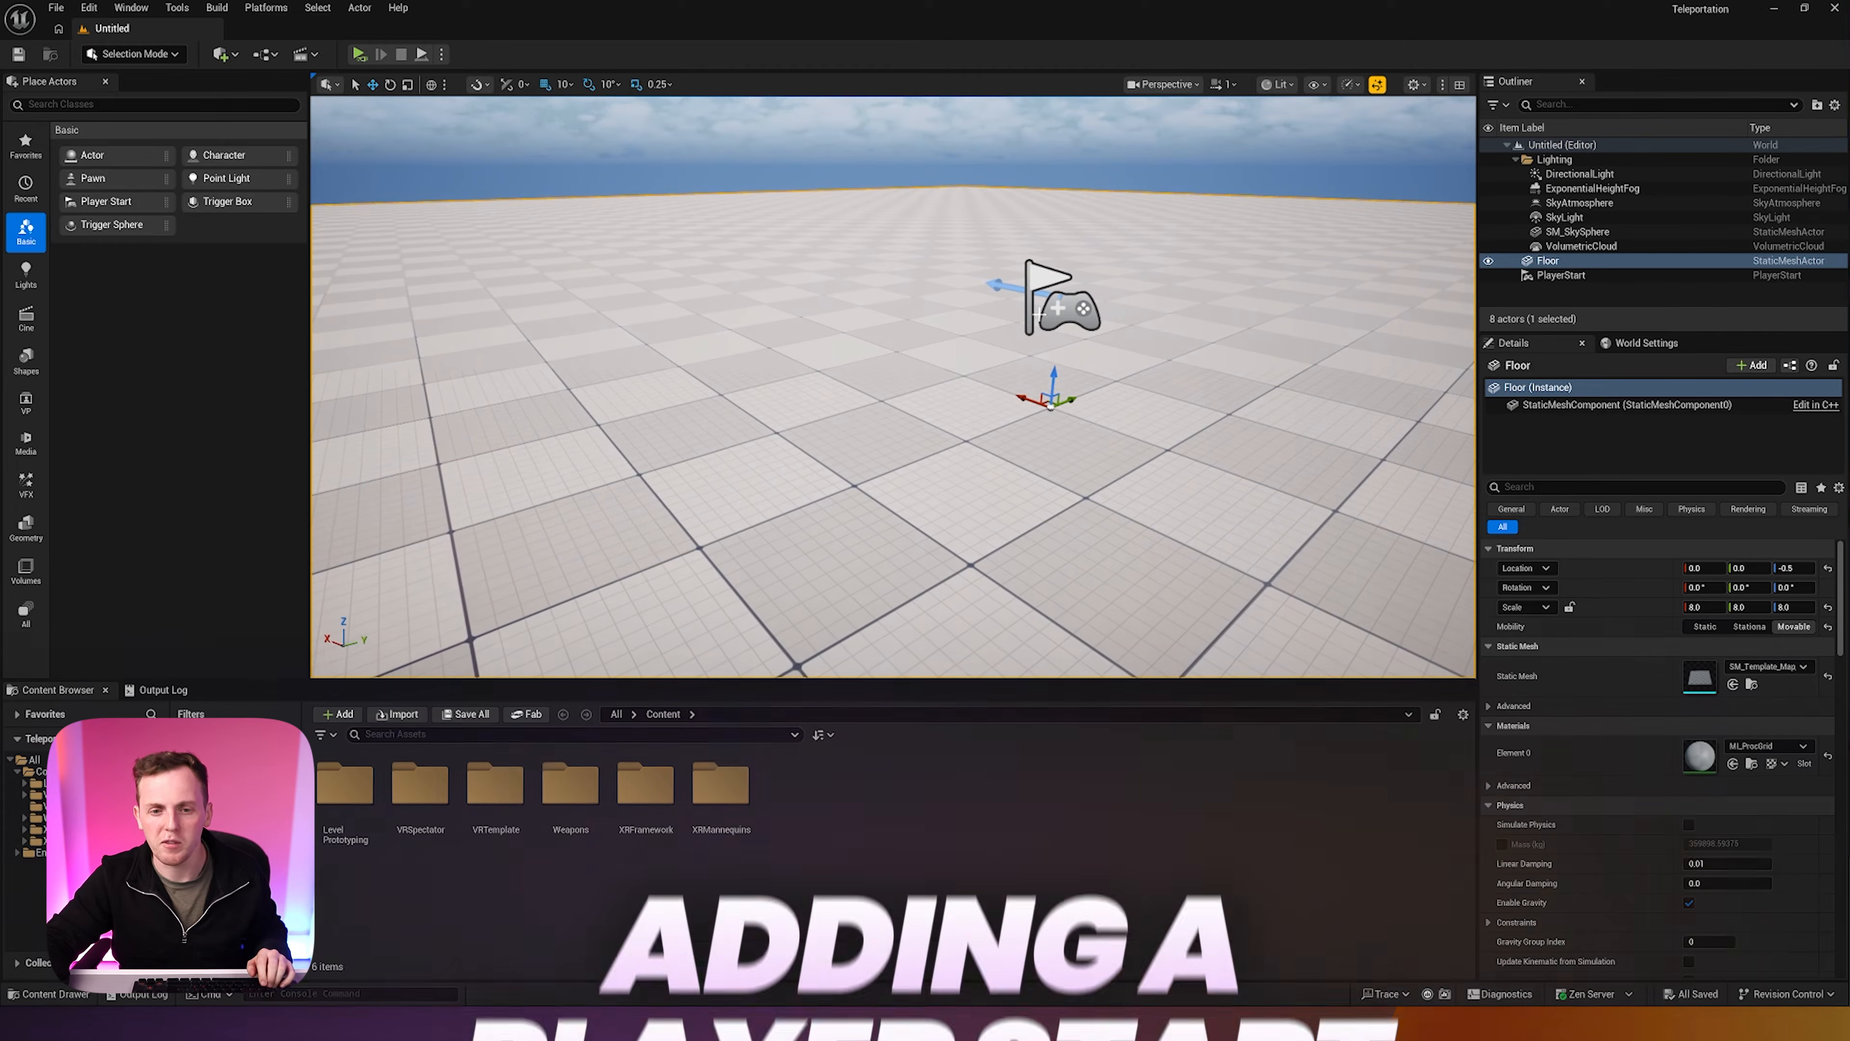
left_click(1064, 305)
mouse_move(1065, 306)
right_mouse_down()
mouse_move(1086, 277)
mouse_move(1079, 335)
right_mouse_up()
key("w")
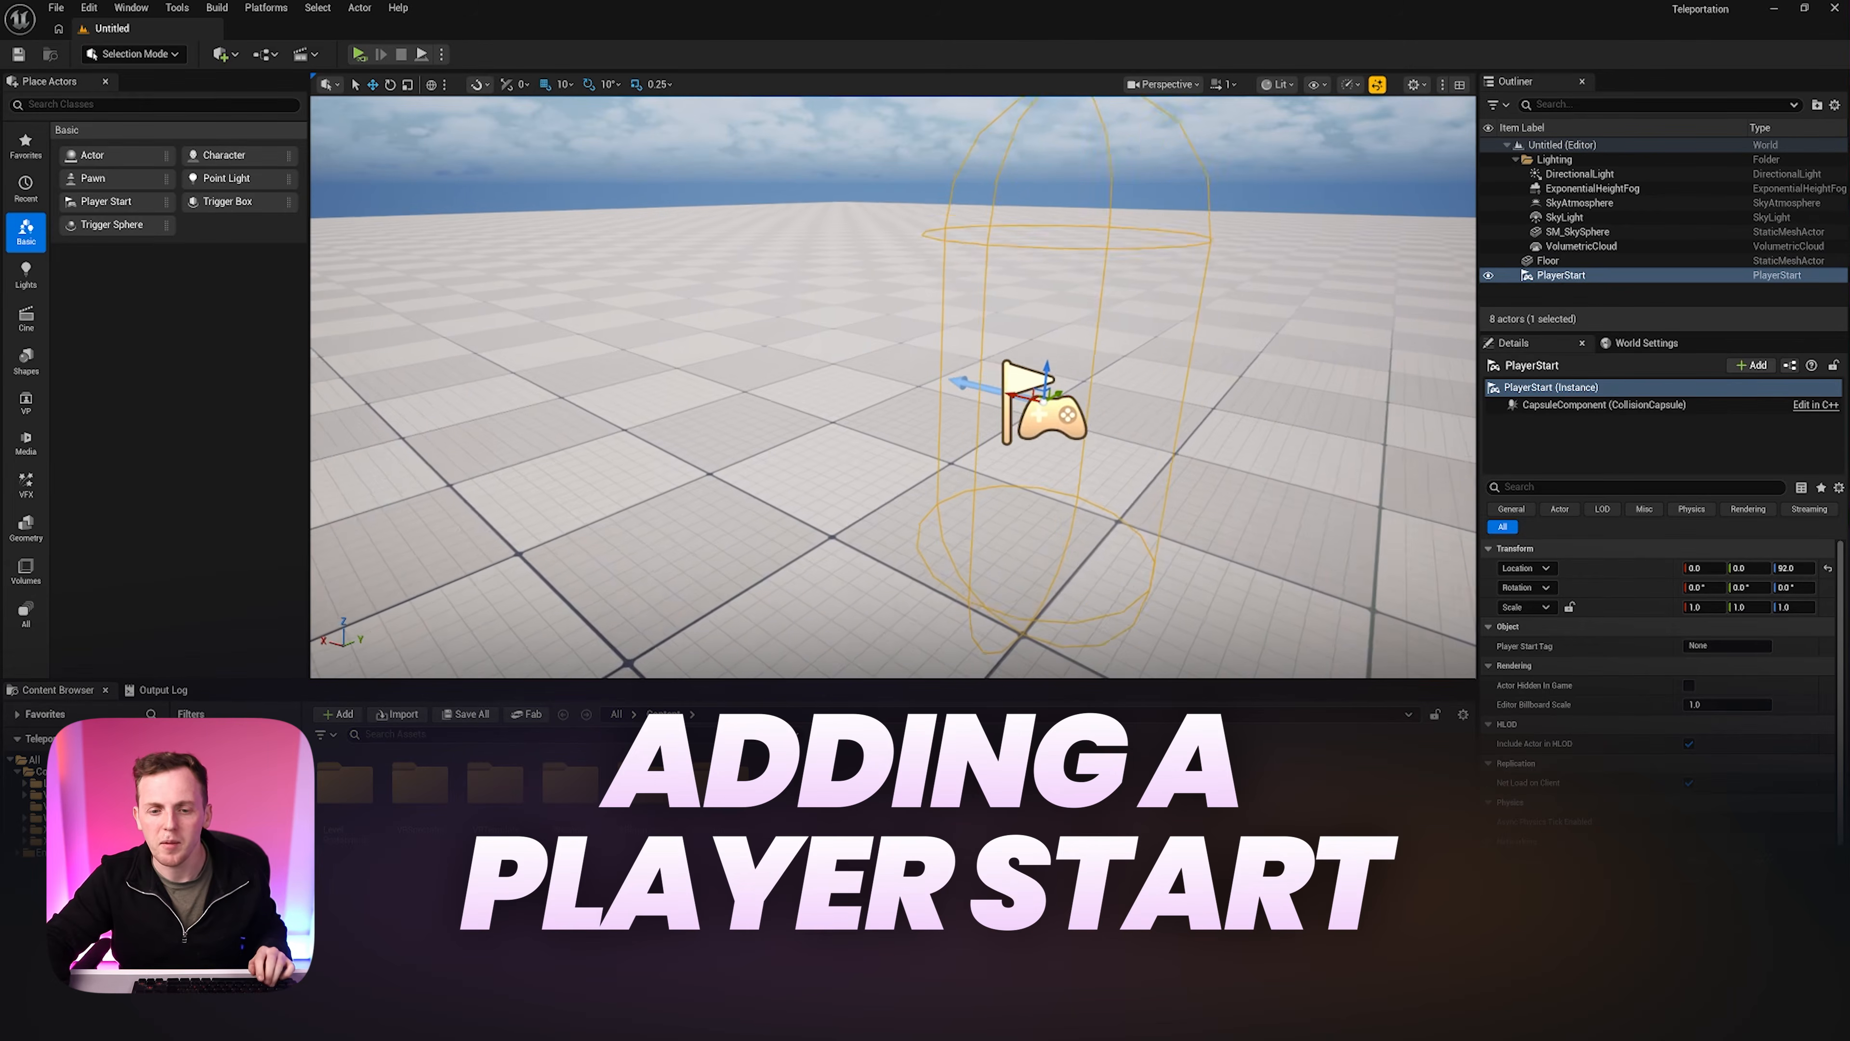
key("s")
mouse_move(954, 394)
right_mouse_down()
mouse_move(998, 376)
mouse_move(976, 375)
right_mouse_up()
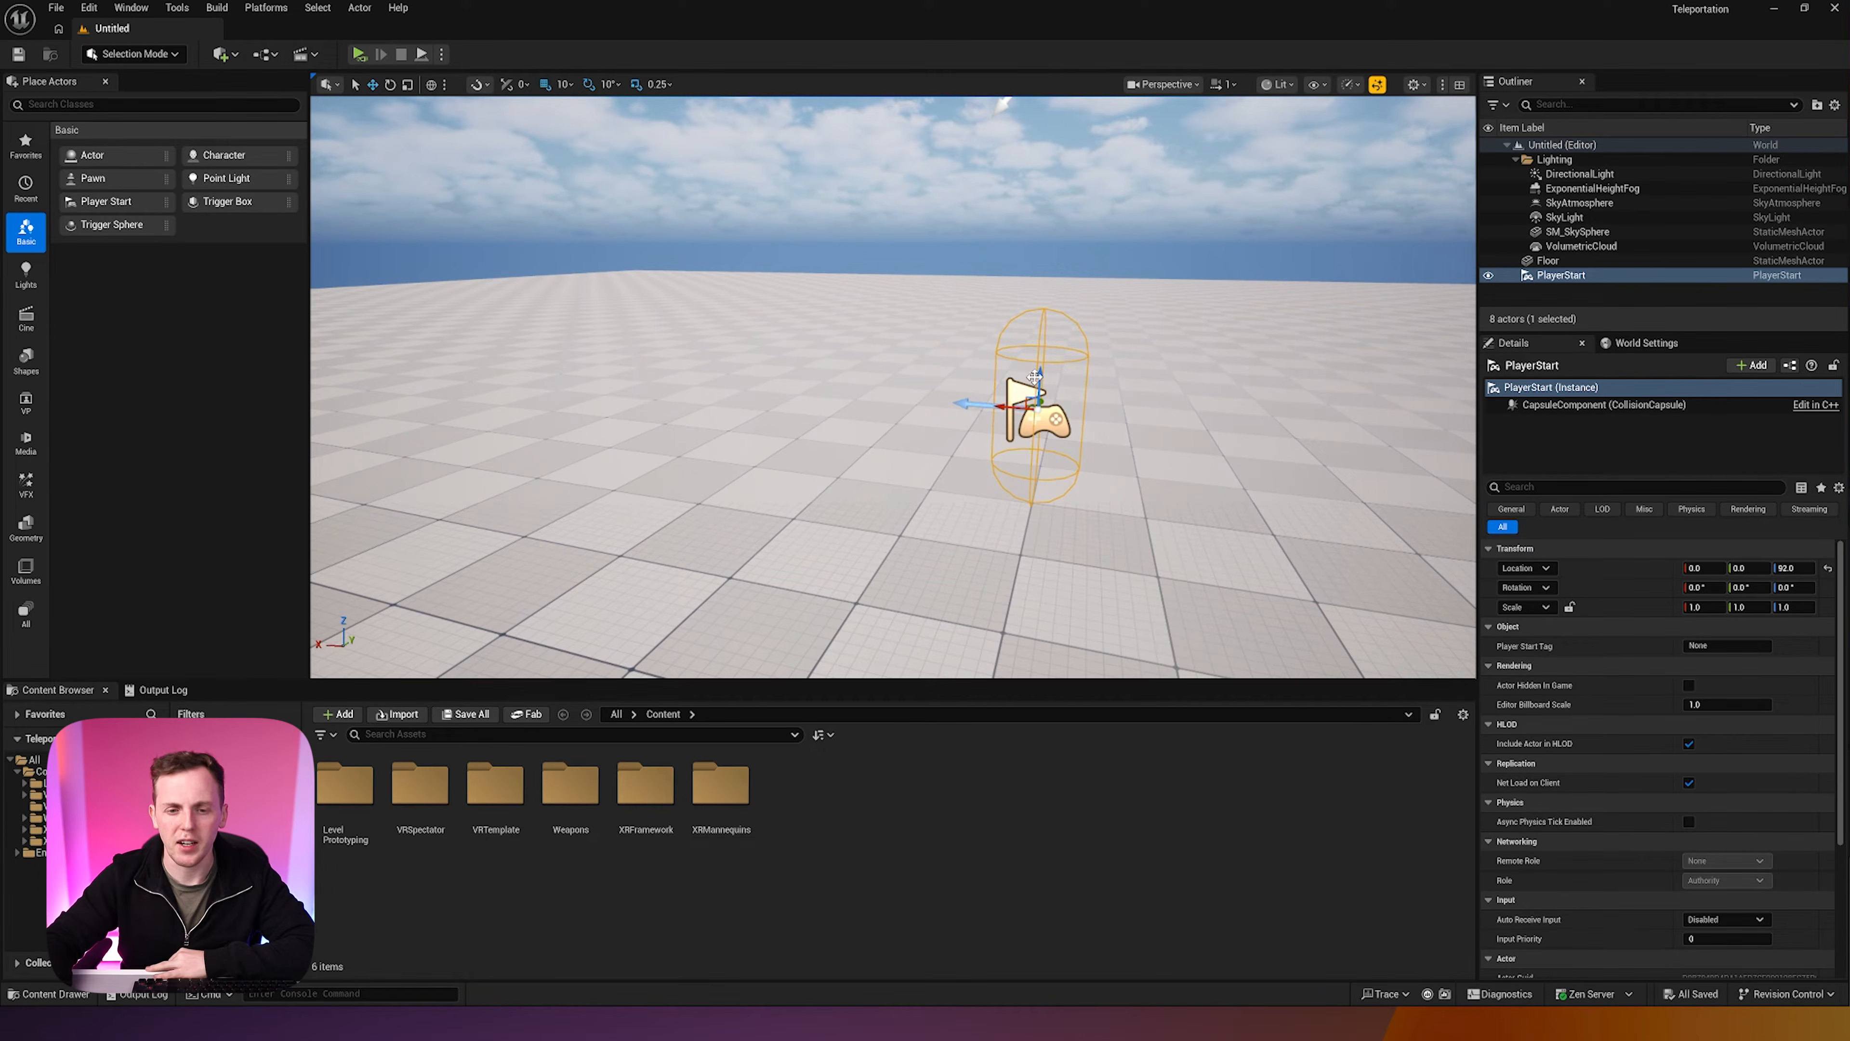
left_click_drag(1038, 369, 1043, 415)
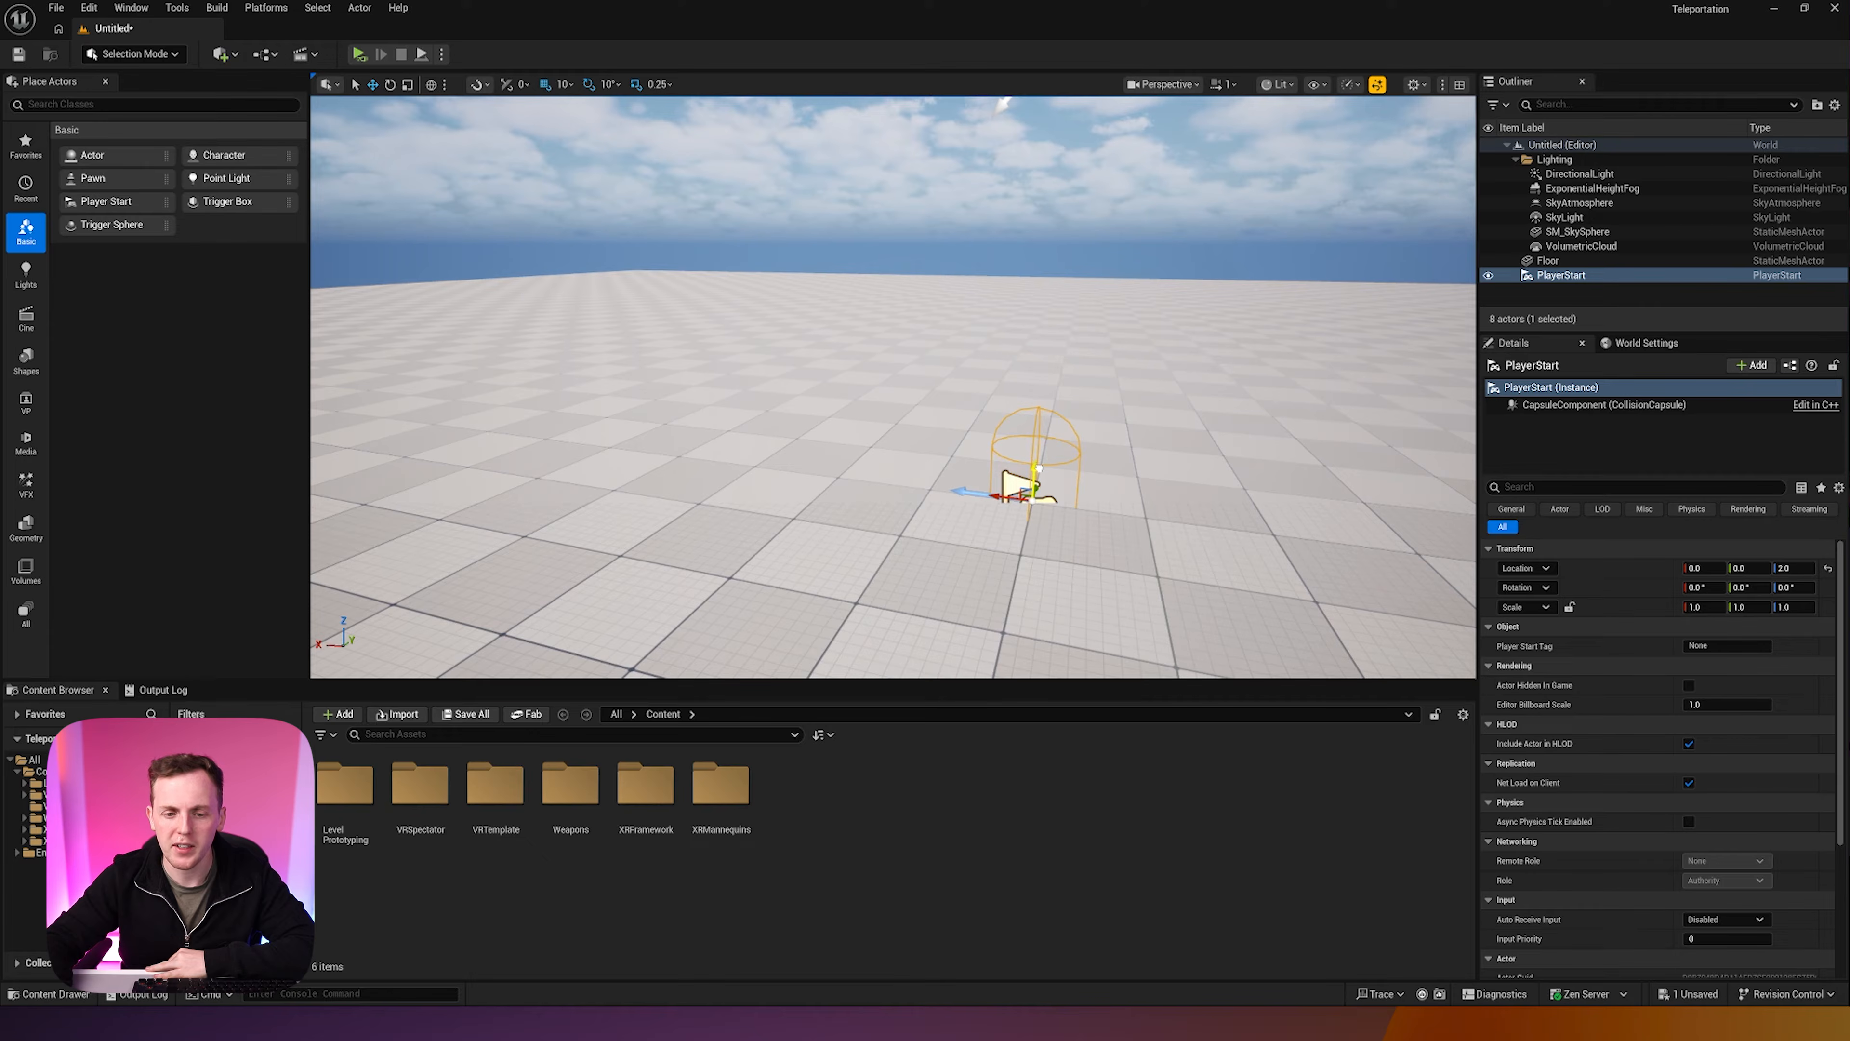
key("w")
key("d")
right_click_drag(1035, 467, 772, 448)
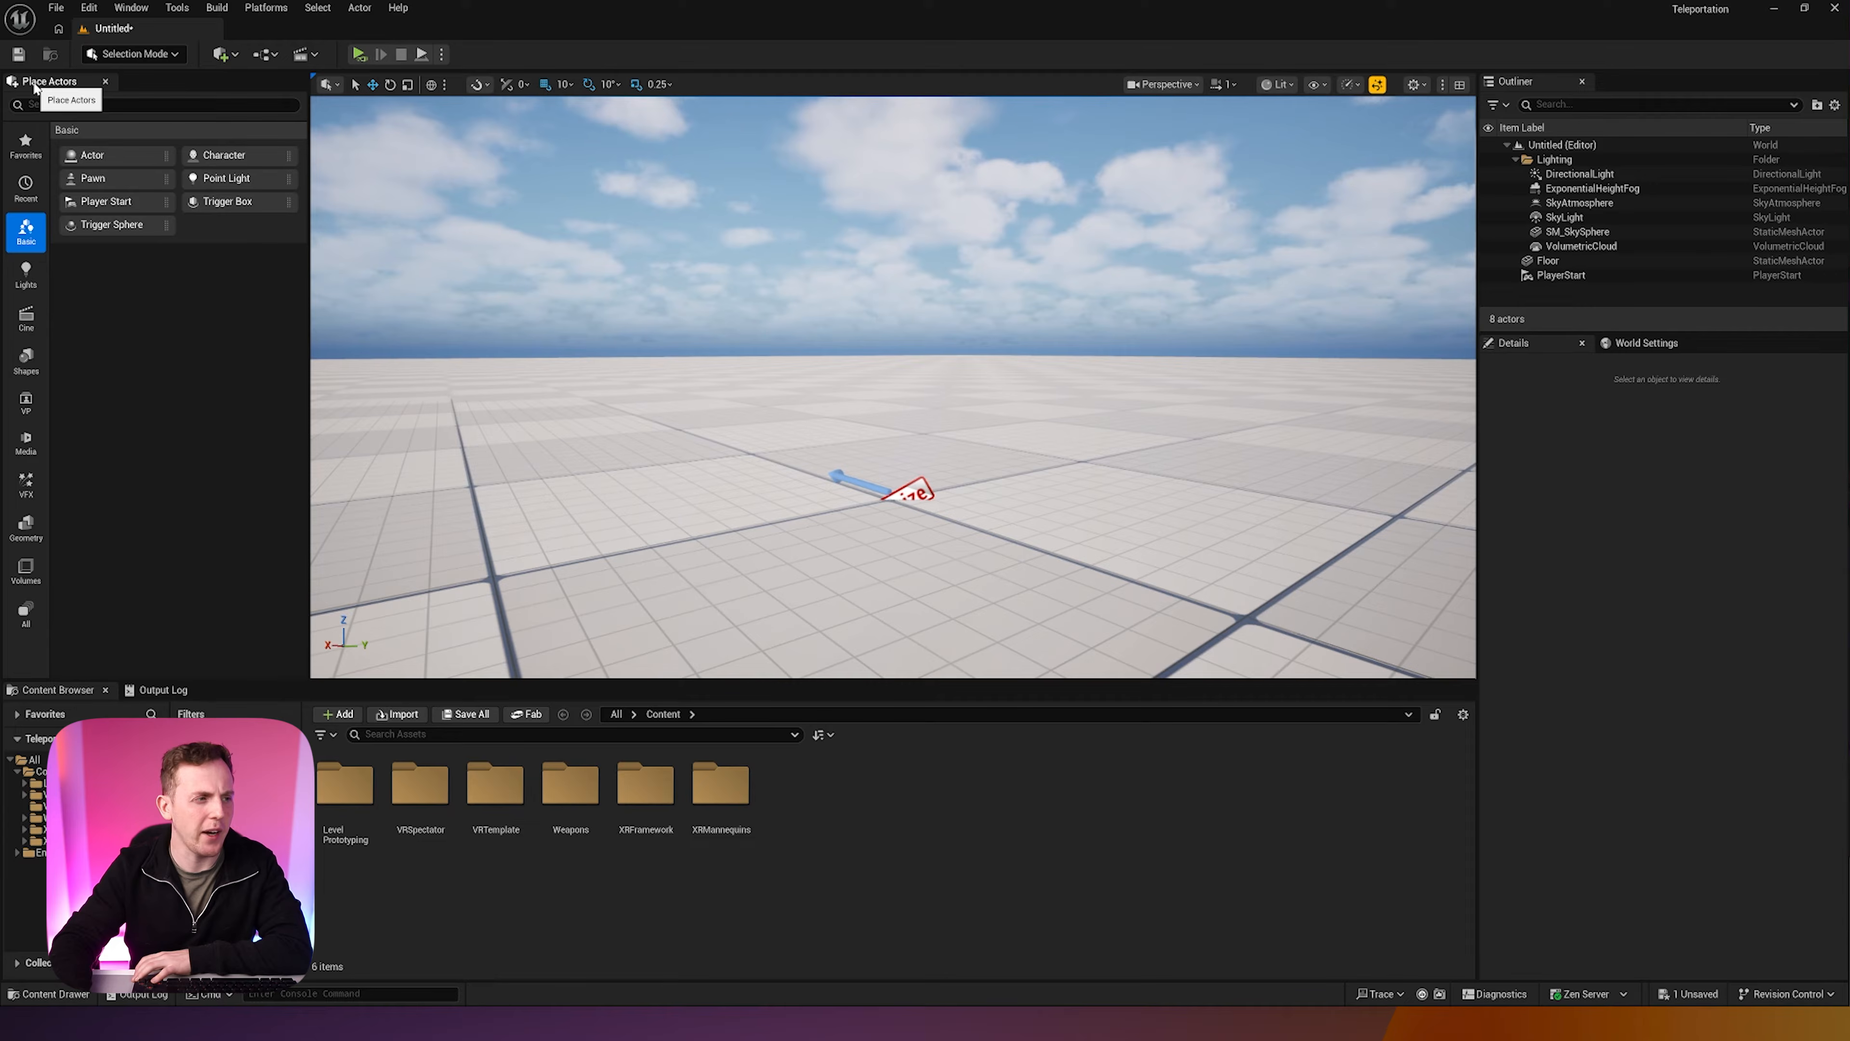
Search the placeable actors for "nav mesh boun", add a Nav Mesh Bounds Volume at 30, 10, 0 and display the navigation mesh.
left_click(134, 8)
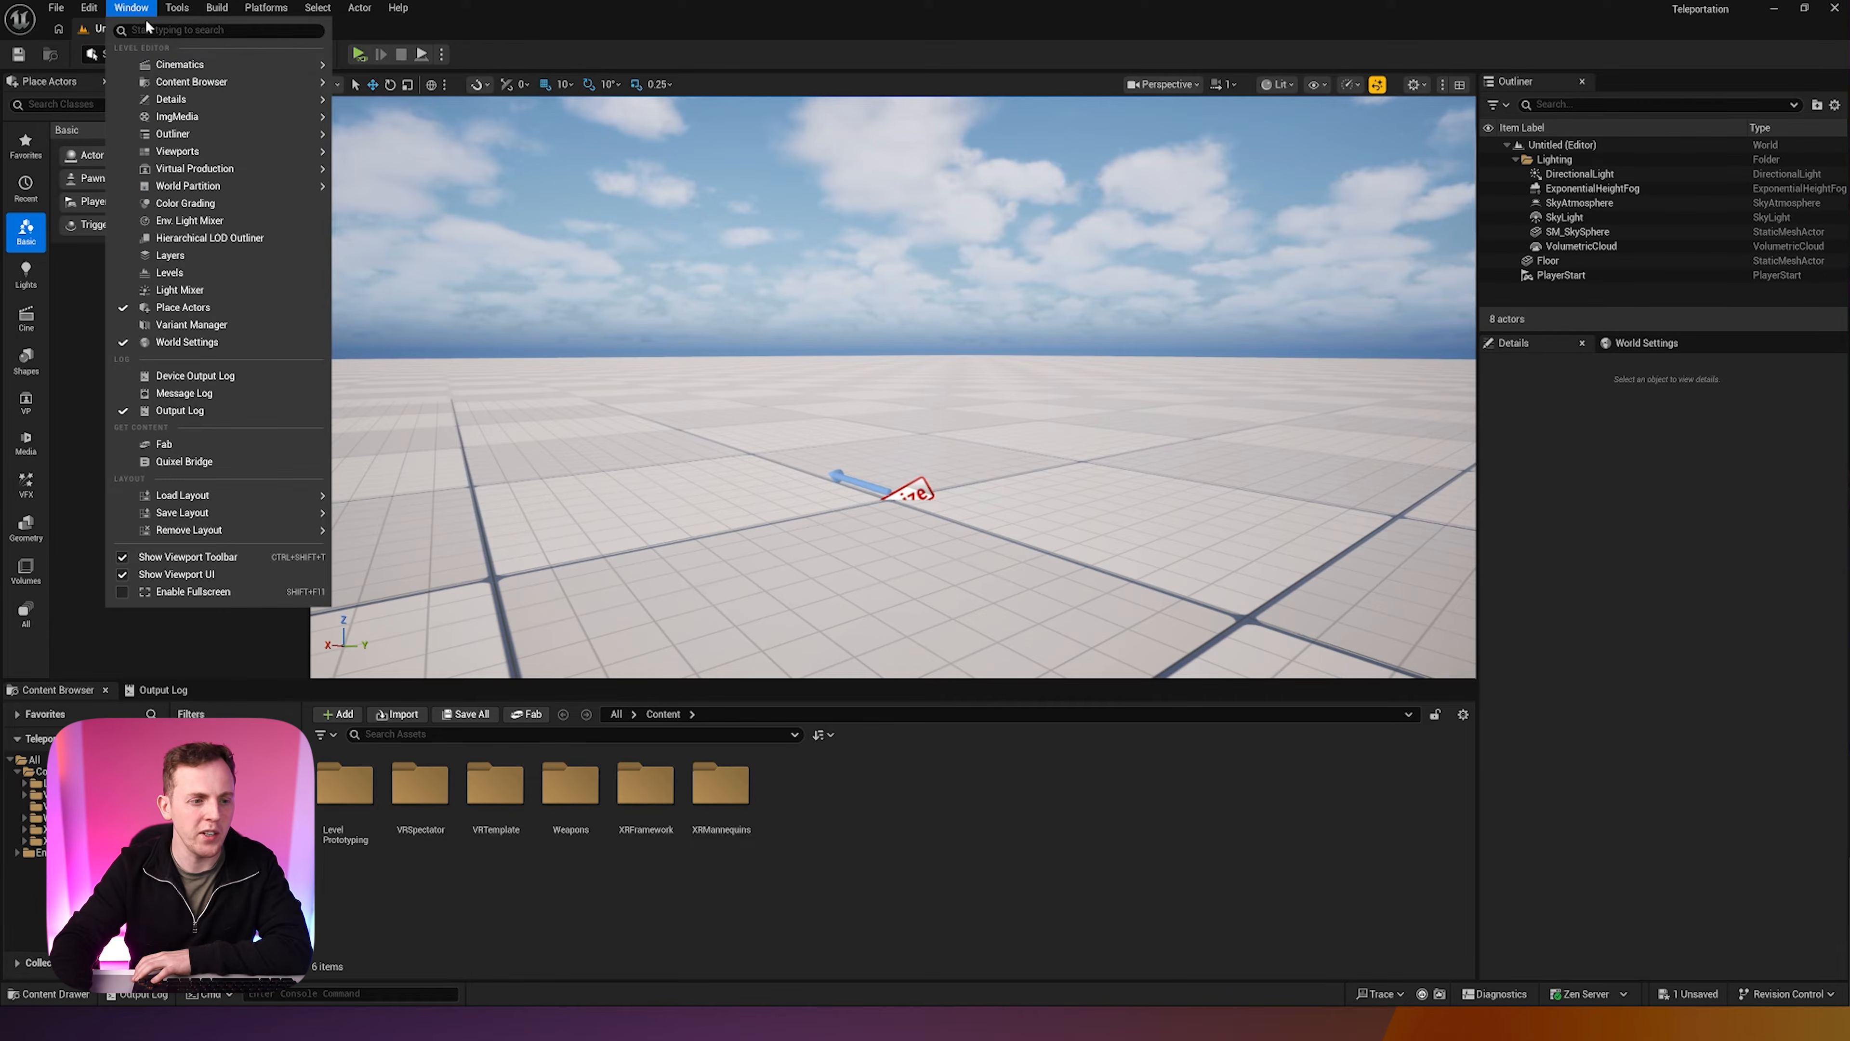
left_click(146, 307)
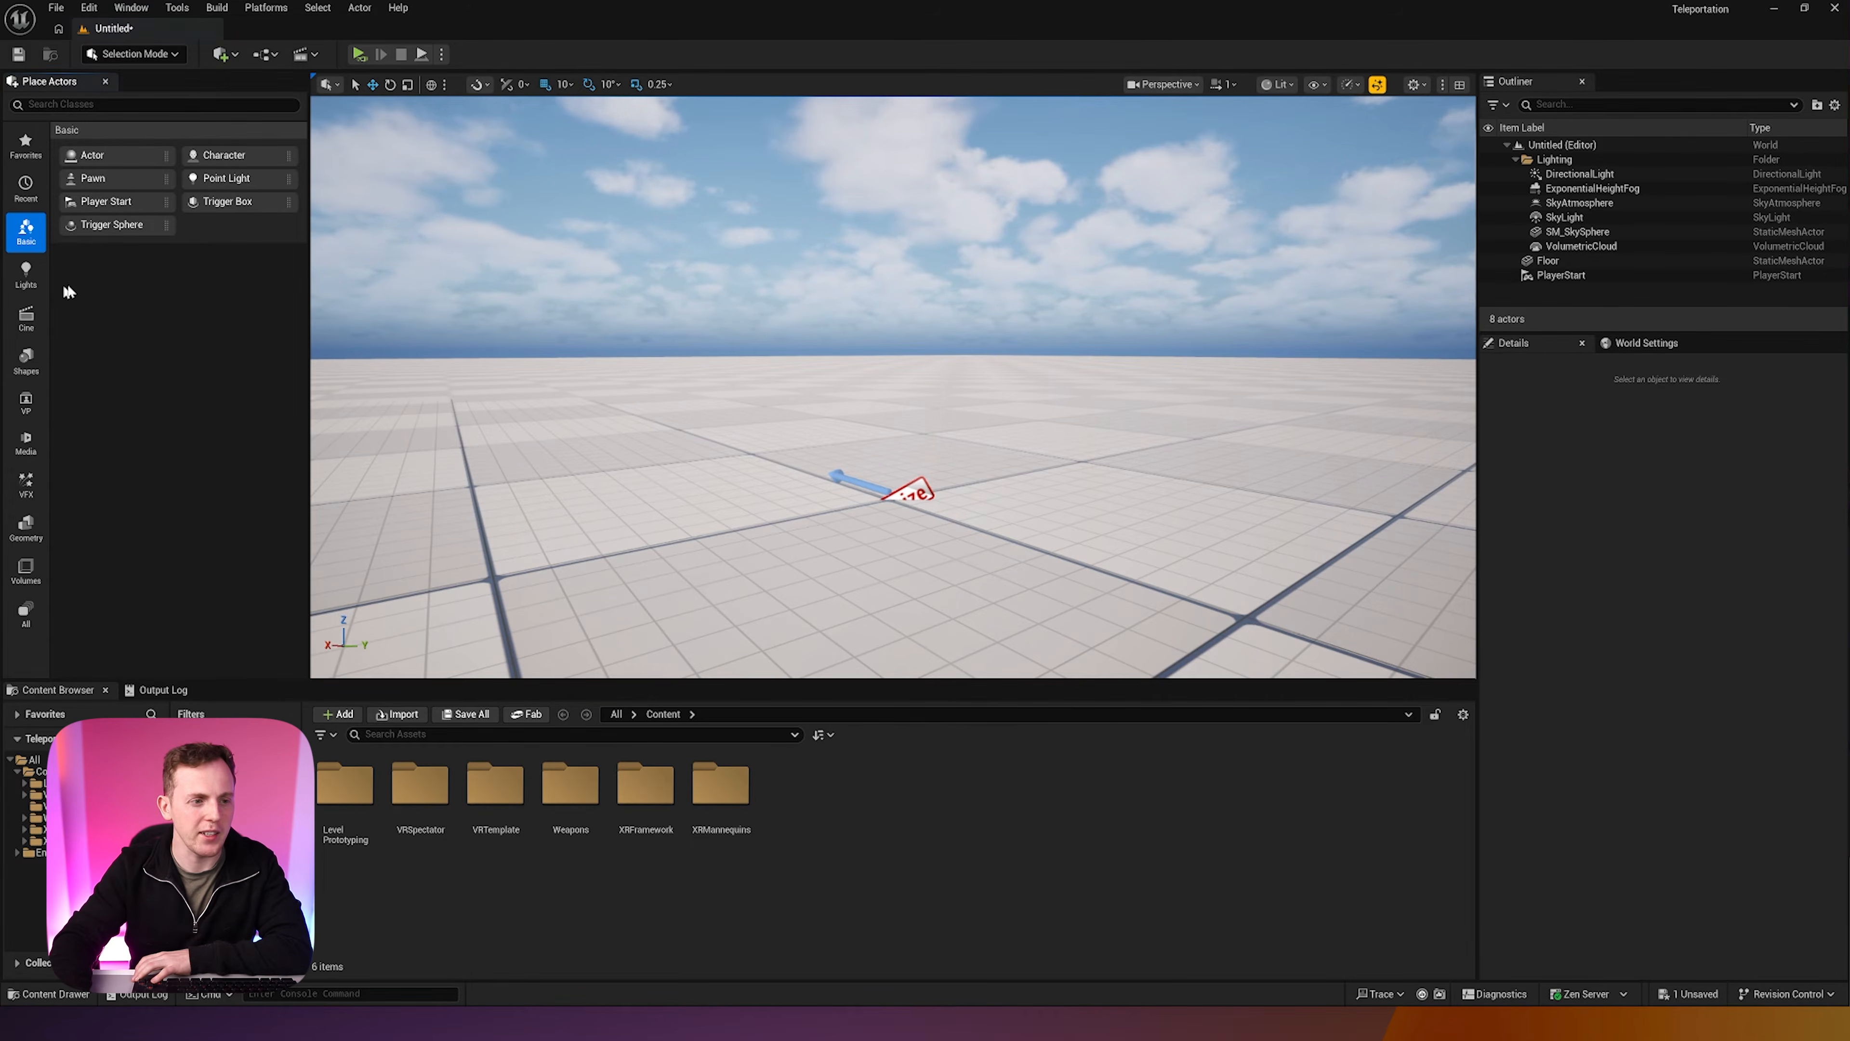
left_click(69, 107)
type("nav mesh boun")
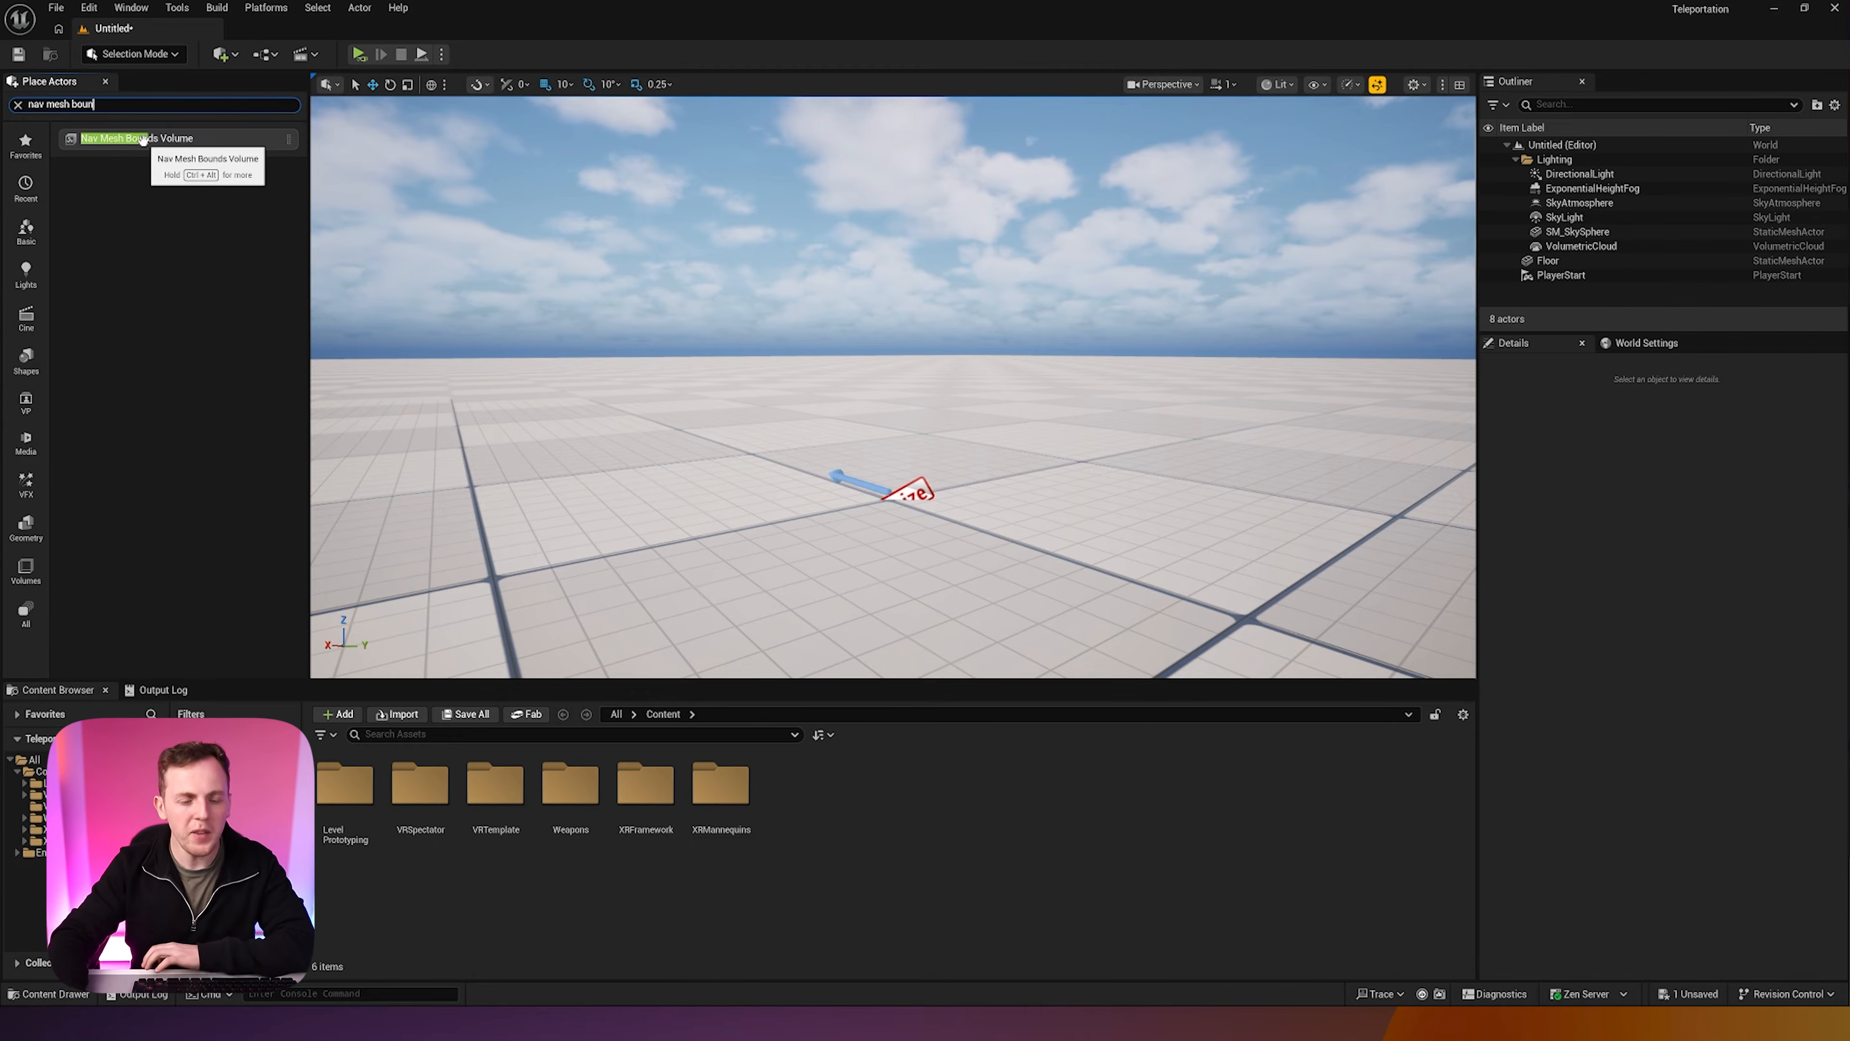
left_click_drag(143, 139, 859, 476)
right_click_drag(859, 476, 1002, 514)
key("p")
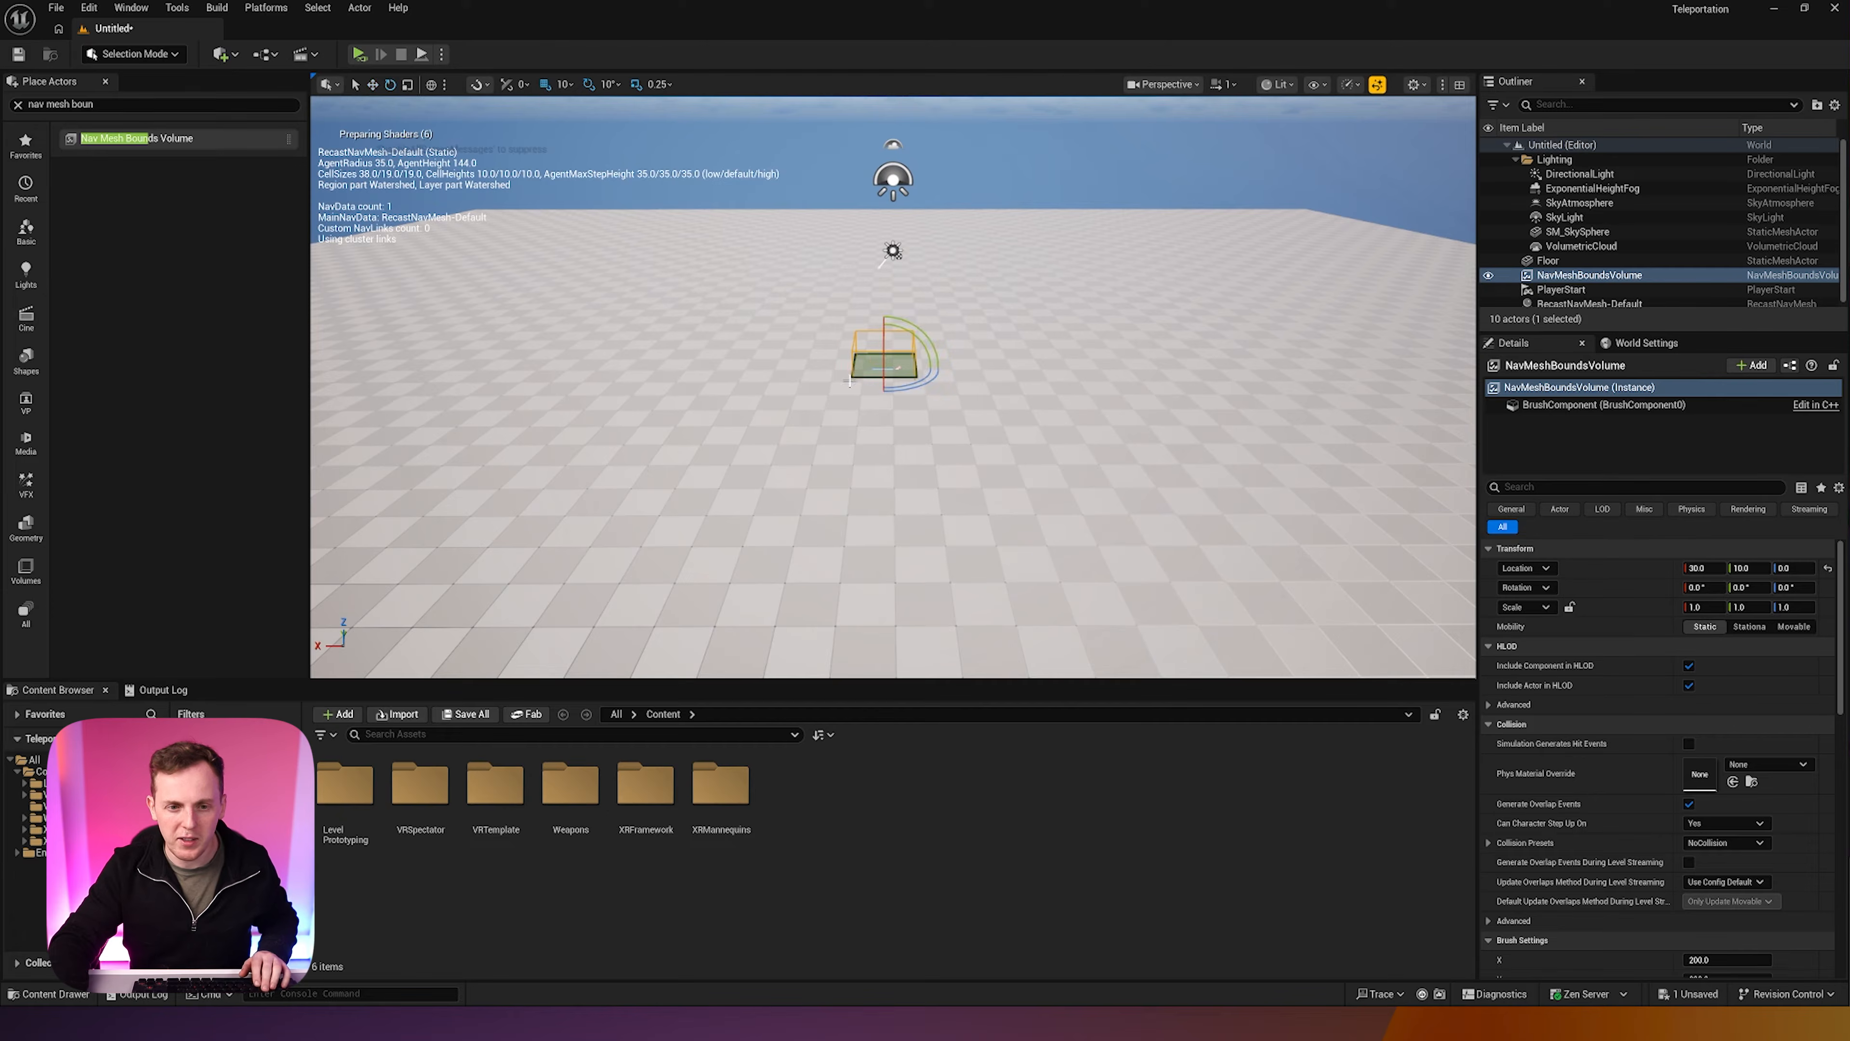
Scale the Nav Mesh Bounds Volume to 14.75 in X and 12.25 in Y with the navigation overlay hidden, then display the overlay again.
key("p")
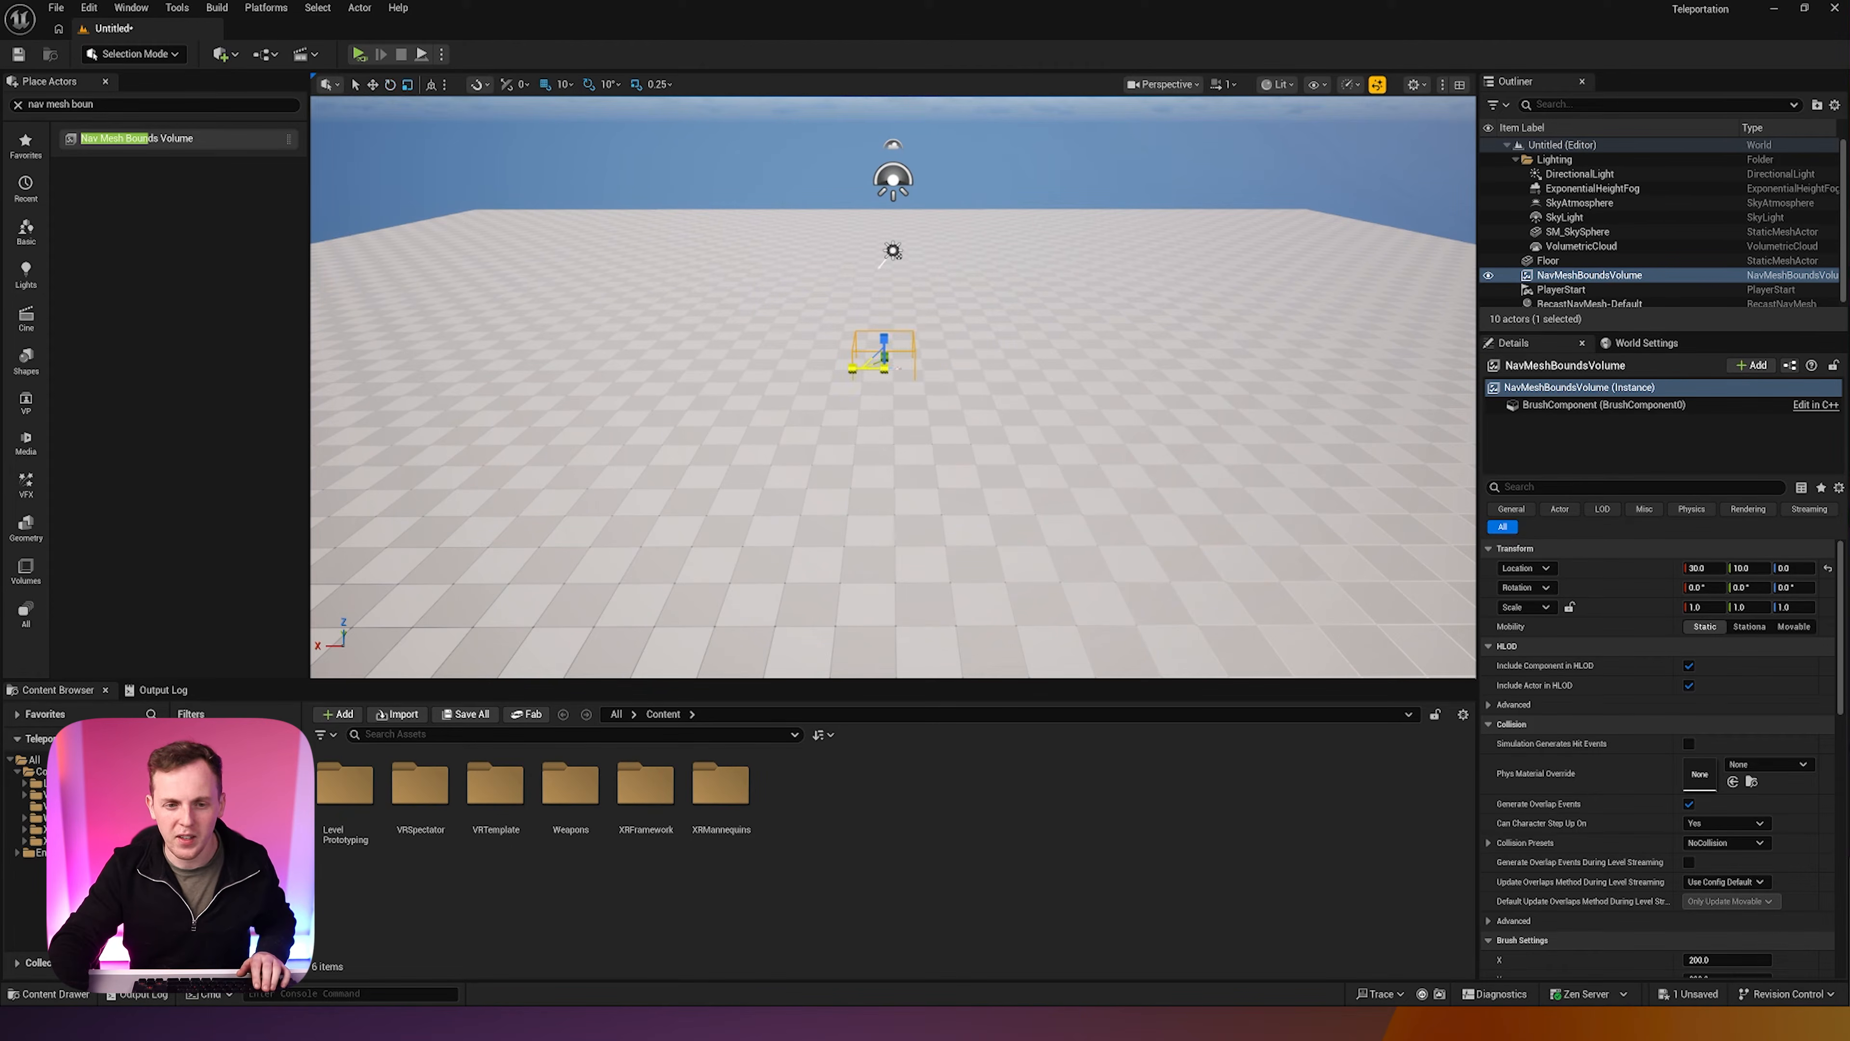
key("d")
right_click_drag(976, 380, 772, 380)
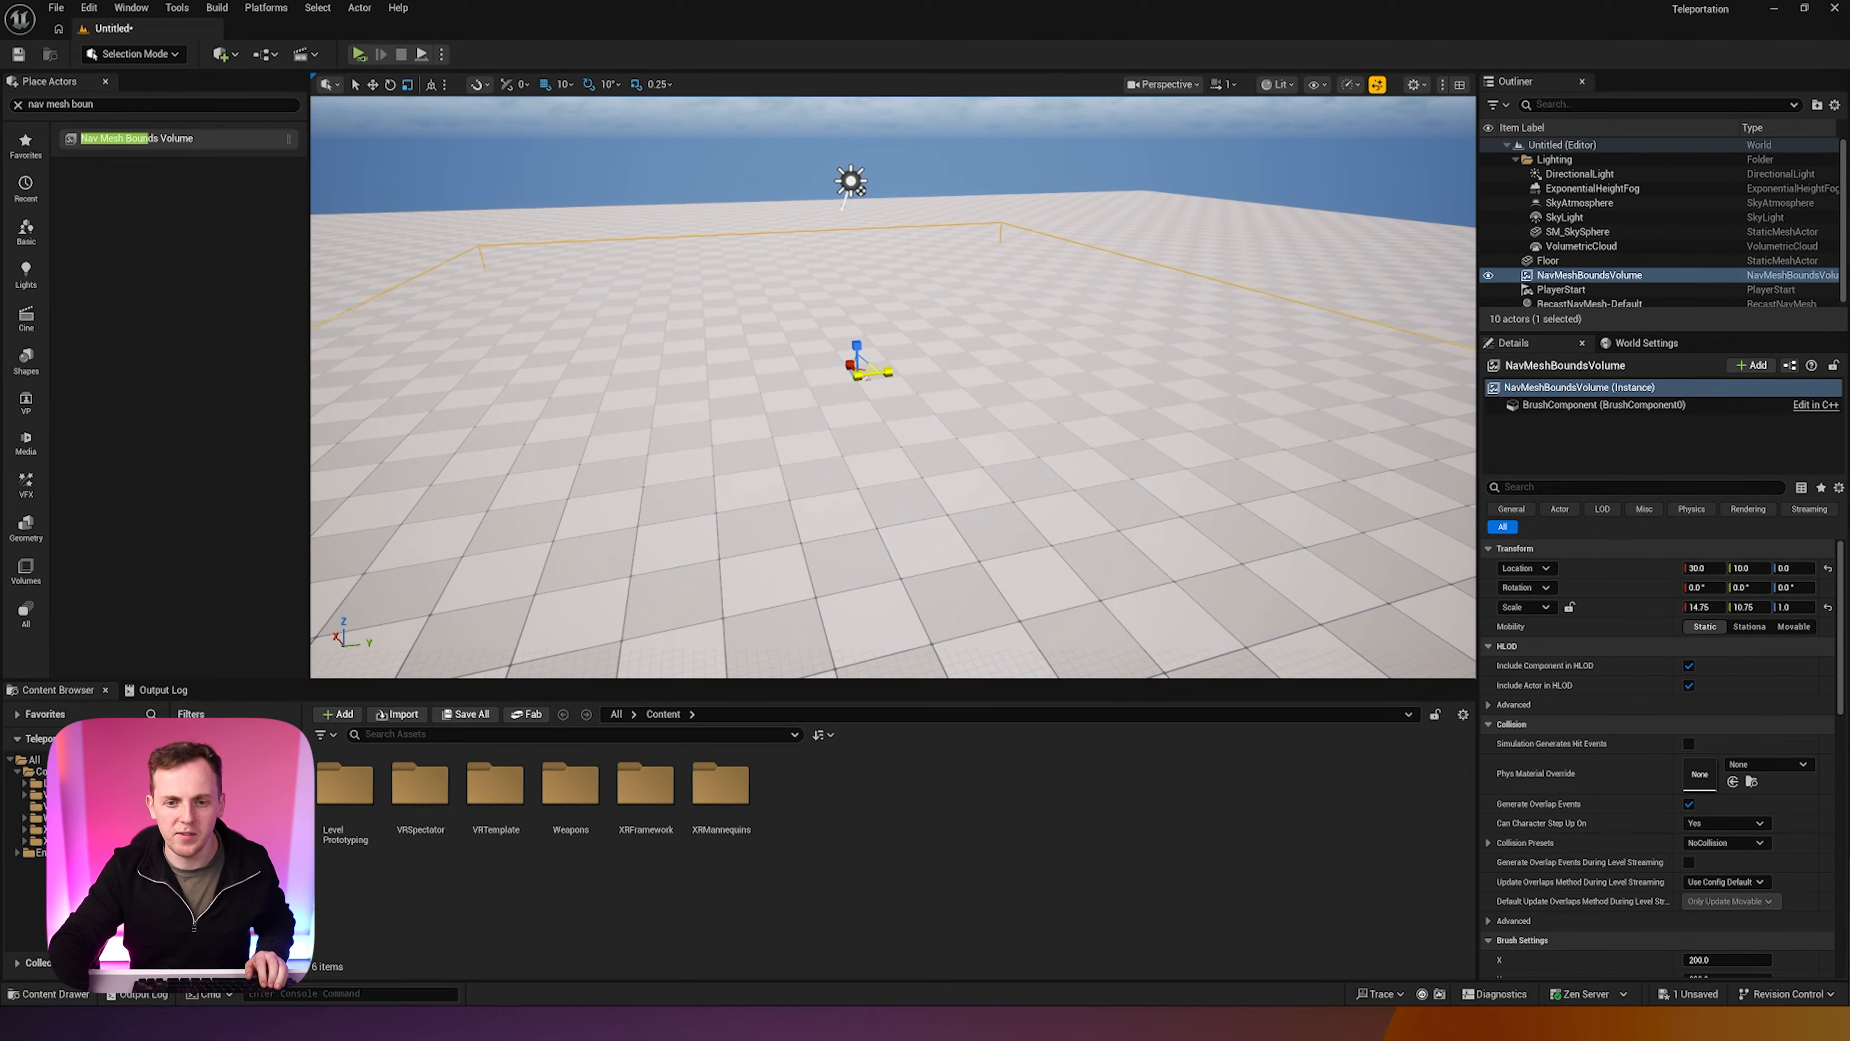
key("a")
right_click_drag(724, 460, 947, 426)
key("p")
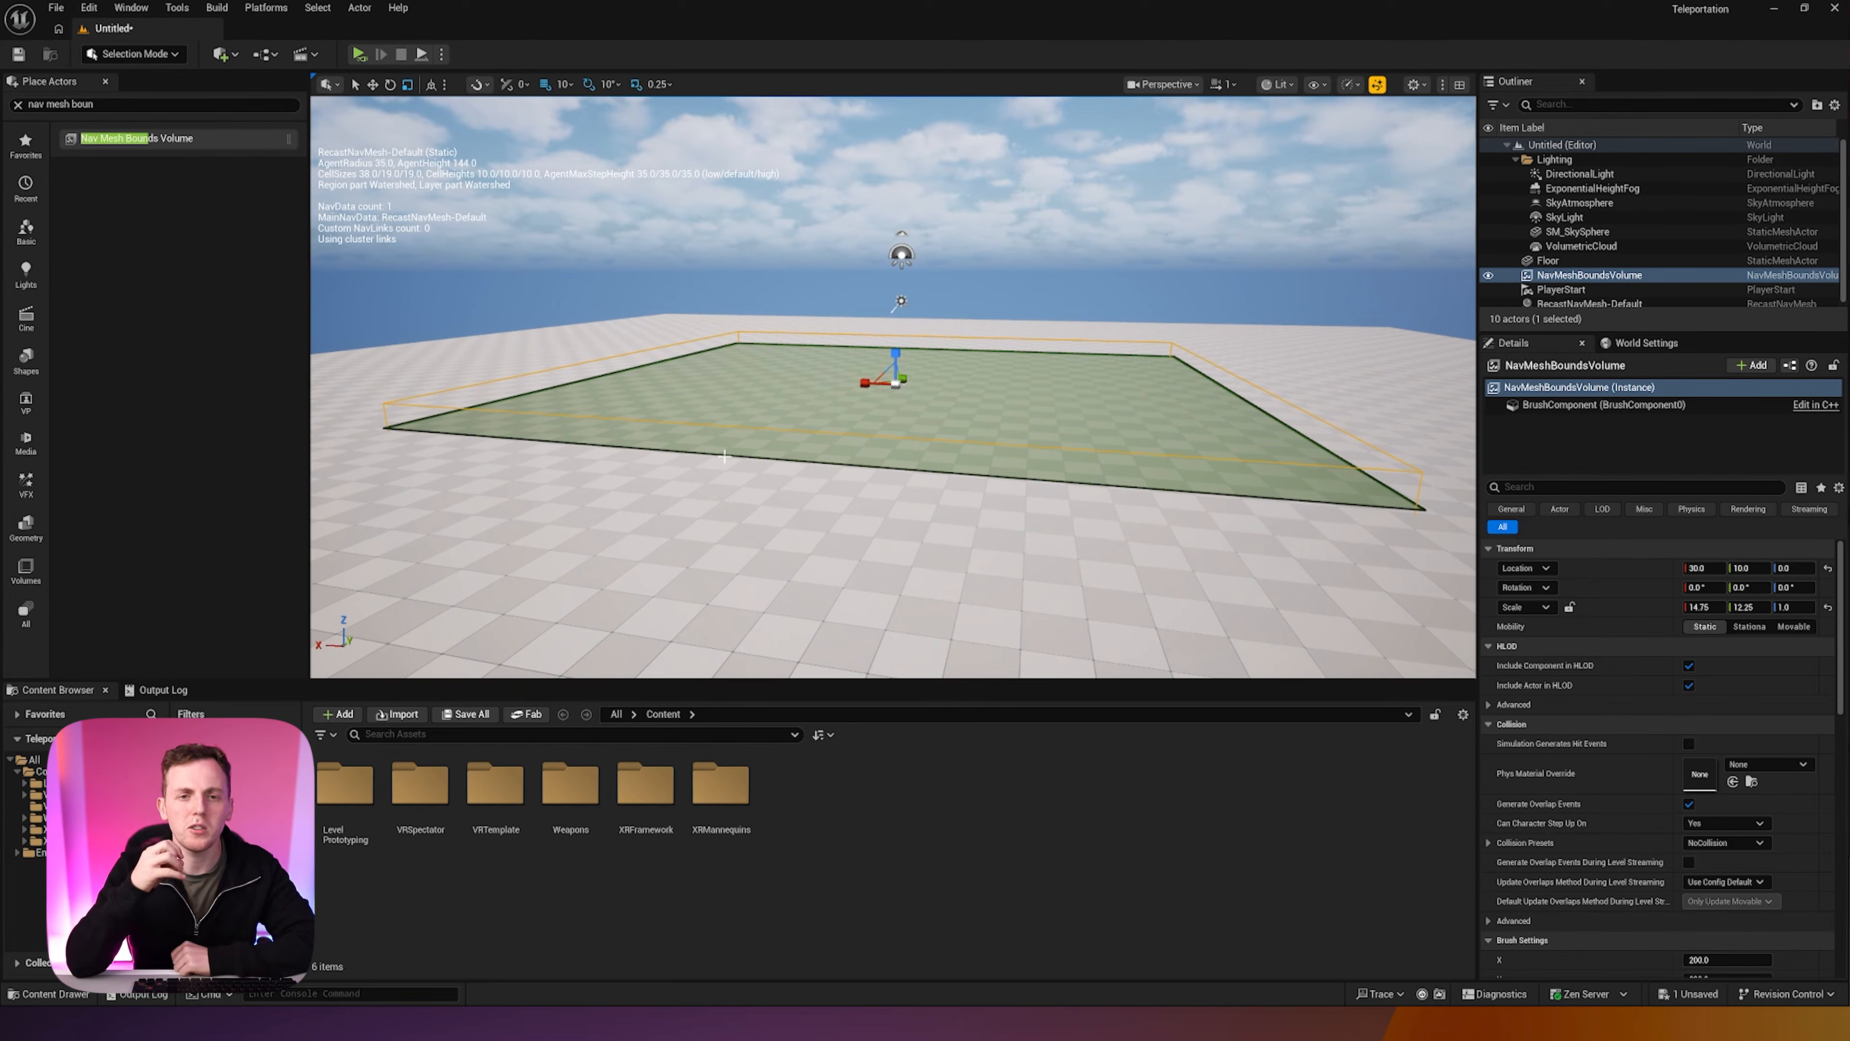
Place a cube shape on the floor inside the green navigation area as an obstacle.
right_click_drag(706, 576, 1005, 540)
key("a")
key("w")
key("q")
key("s")
right_click_drag(579, 410, 773, 449)
key("a")
key("e")
key("s")
key("d")
left_click(27, 359)
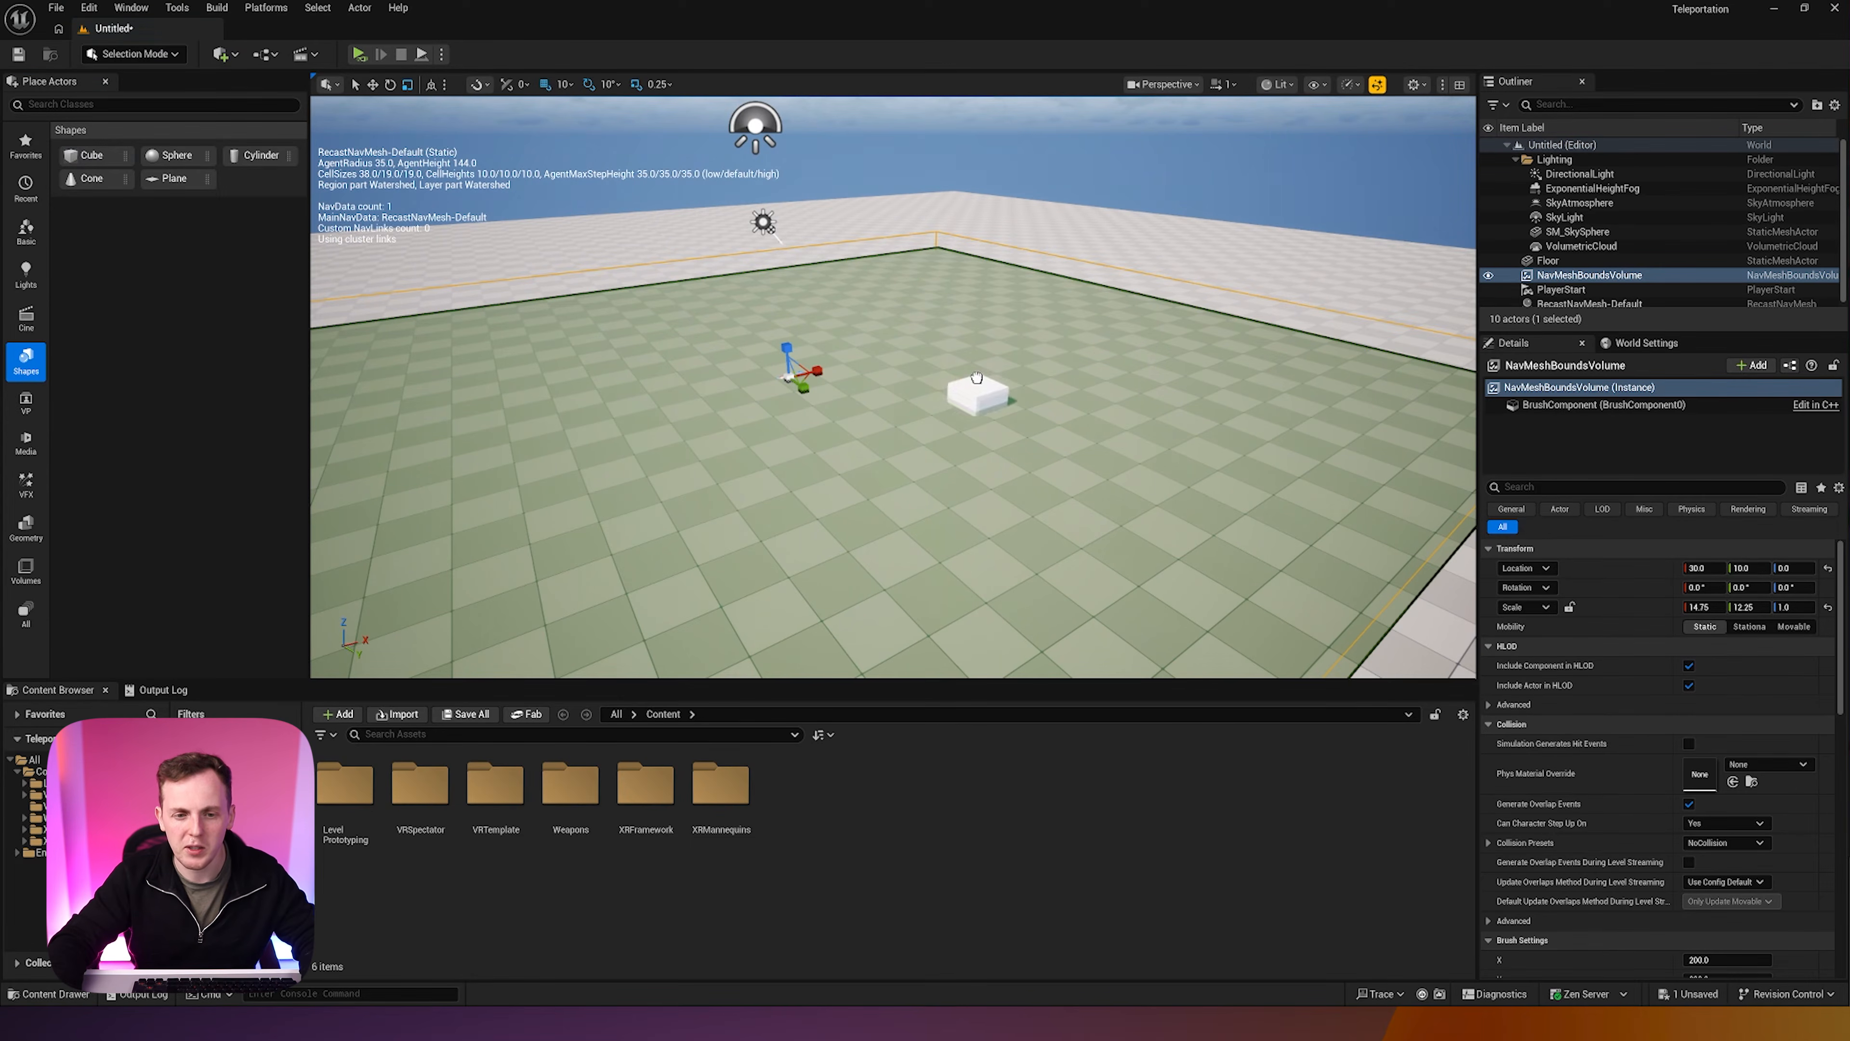
left_click_drag(976, 377, 982, 387)
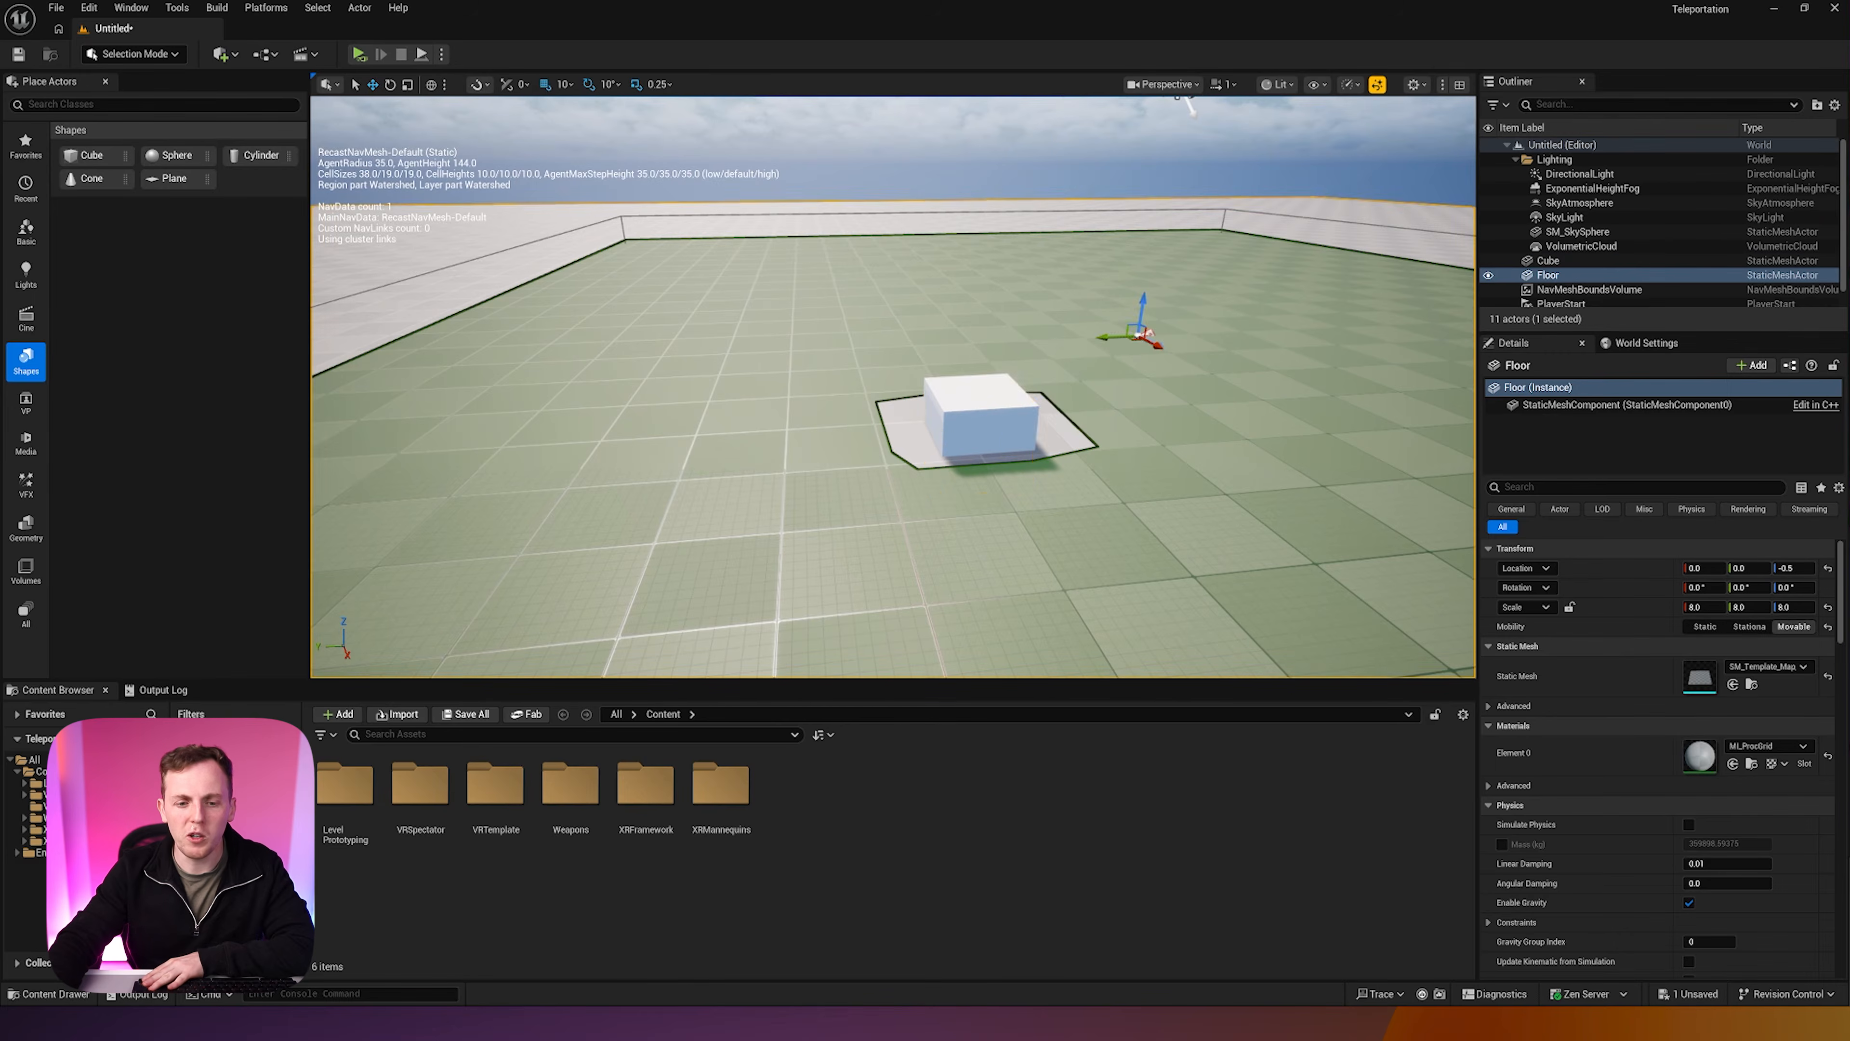
Set the Floor's collision preset to BlockAll.
right_click_drag(1369, 231, 1368, 231)
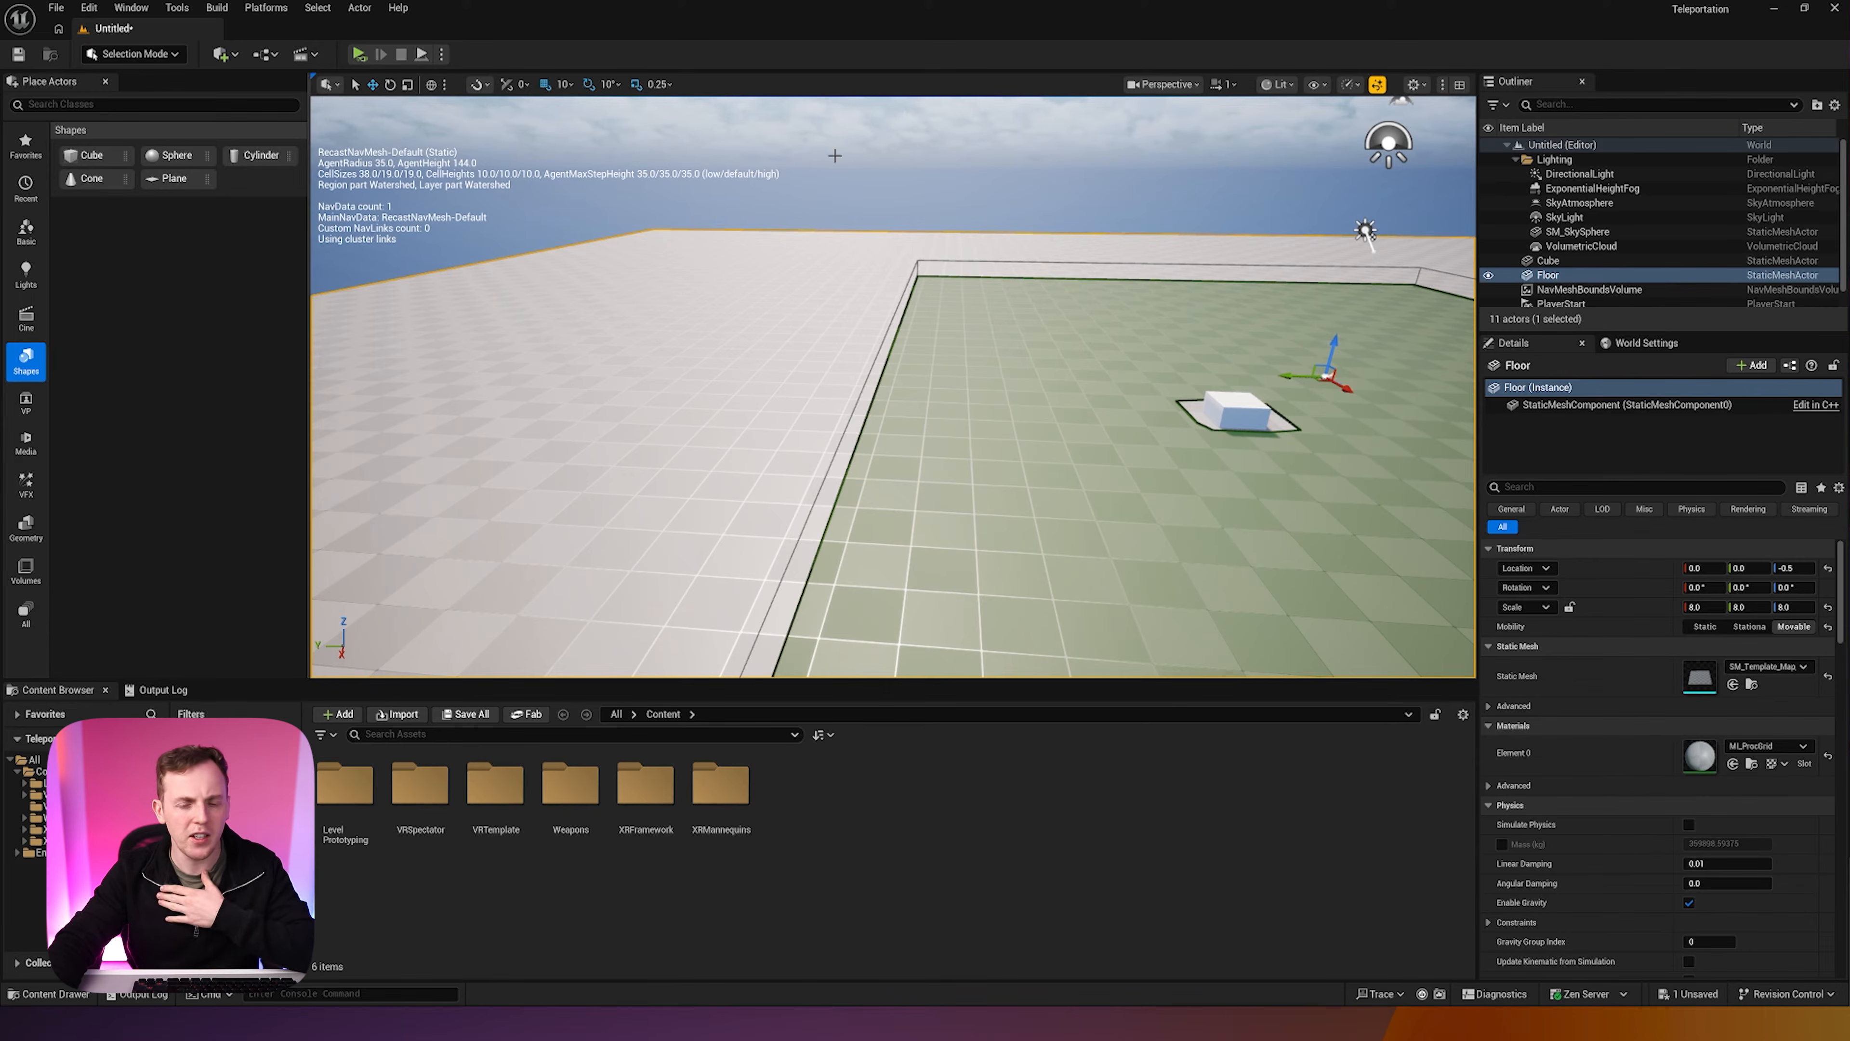
right_click_drag(571, 397, 571, 397)
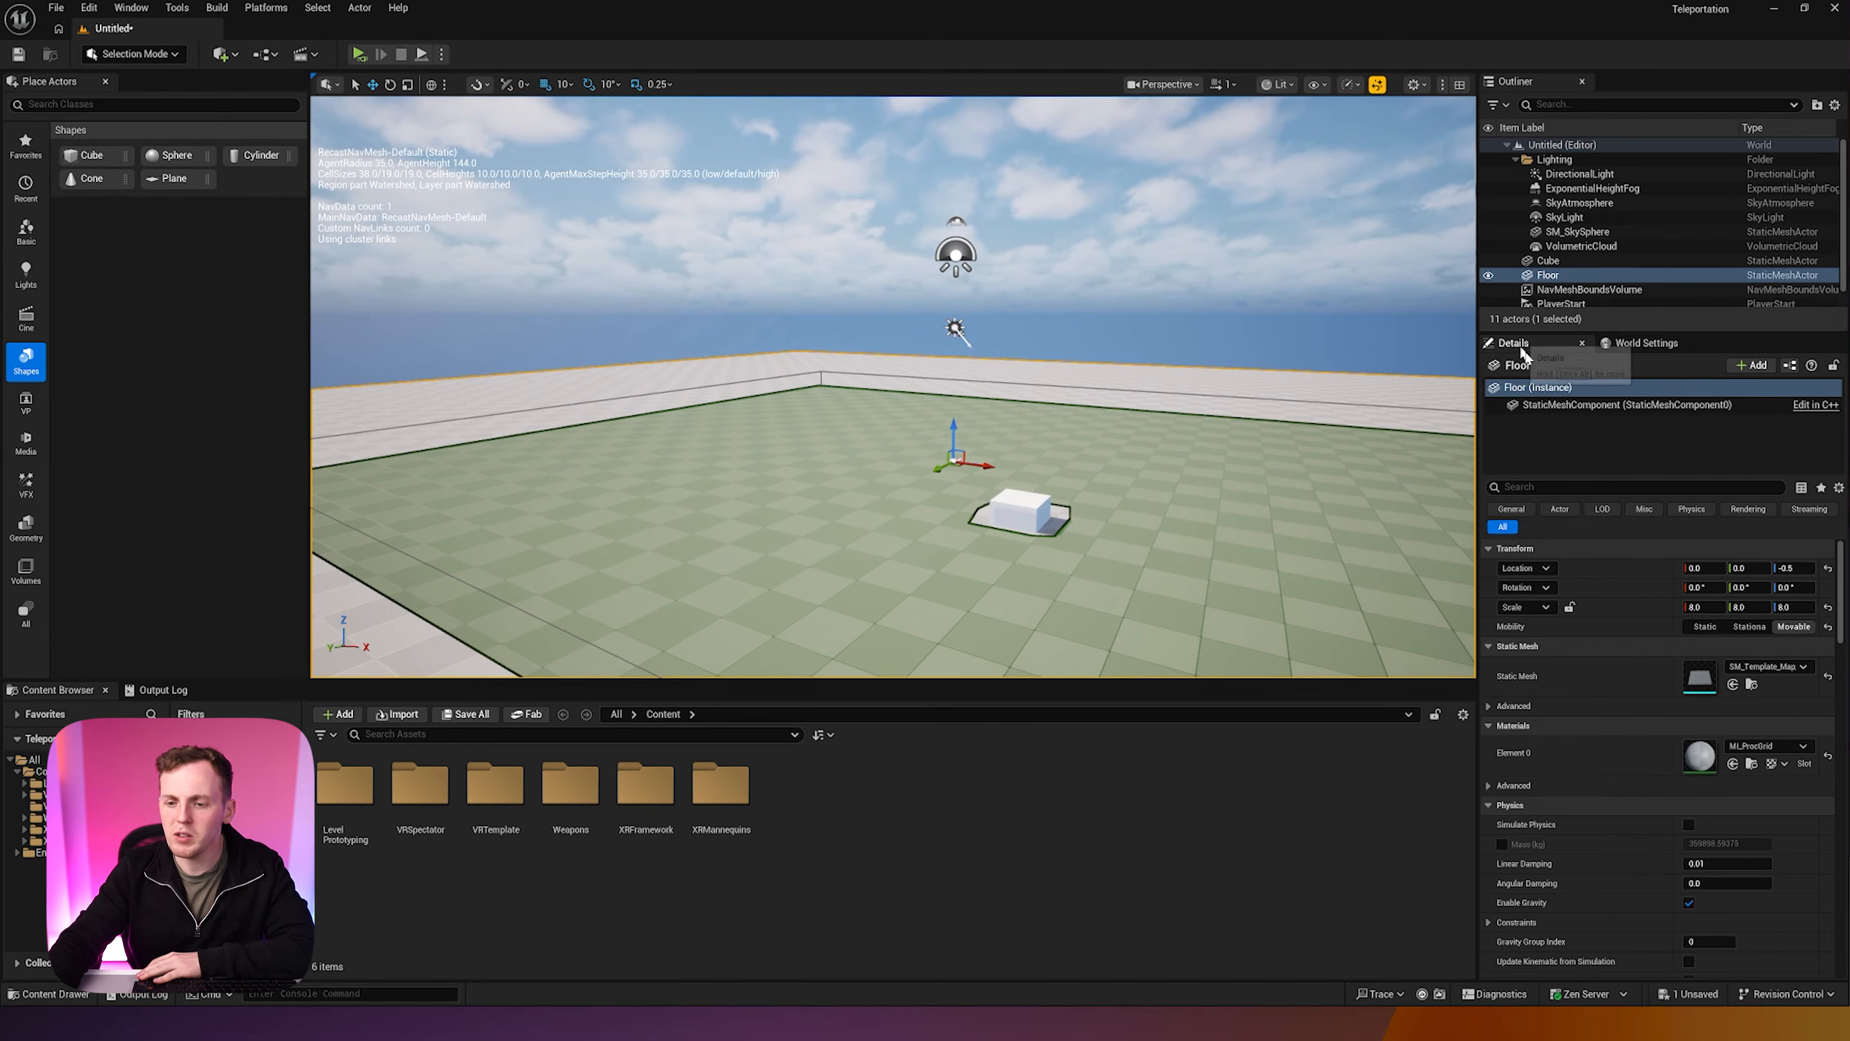
left_click_drag(1840, 572, 1840, 669)
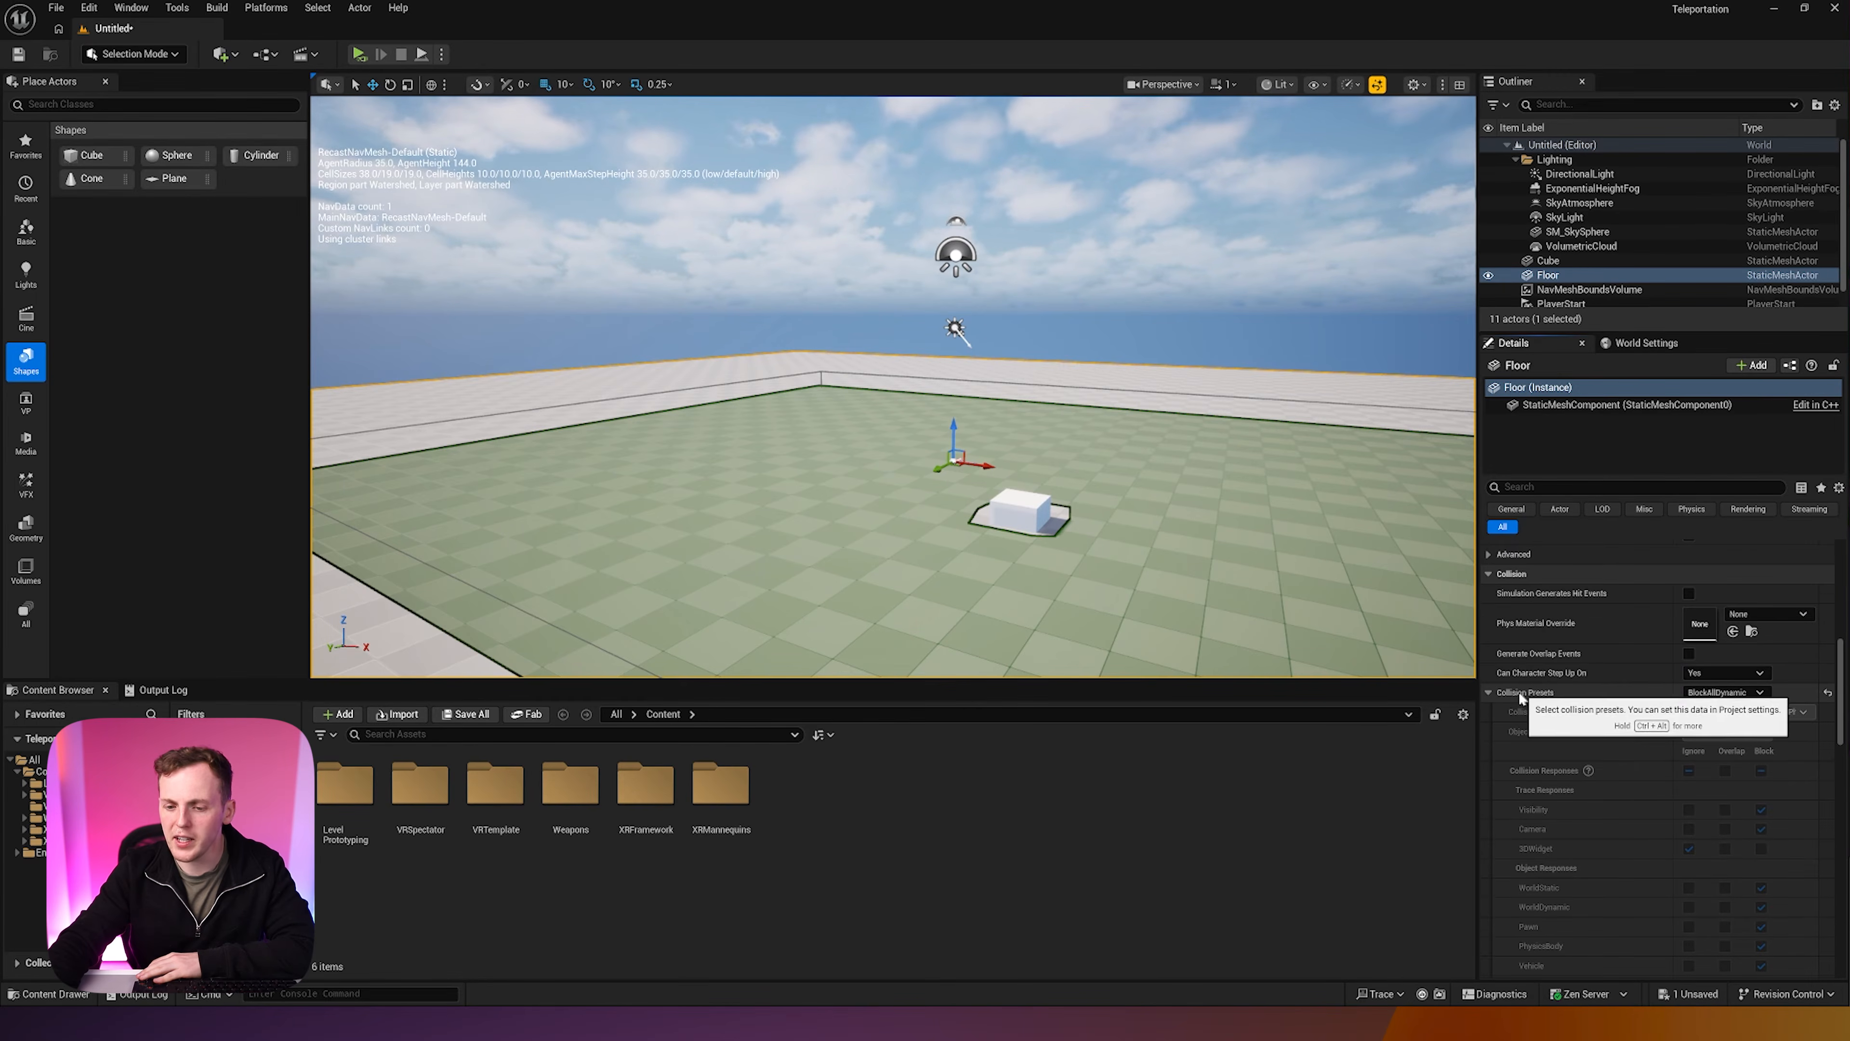
left_click(1711, 693)
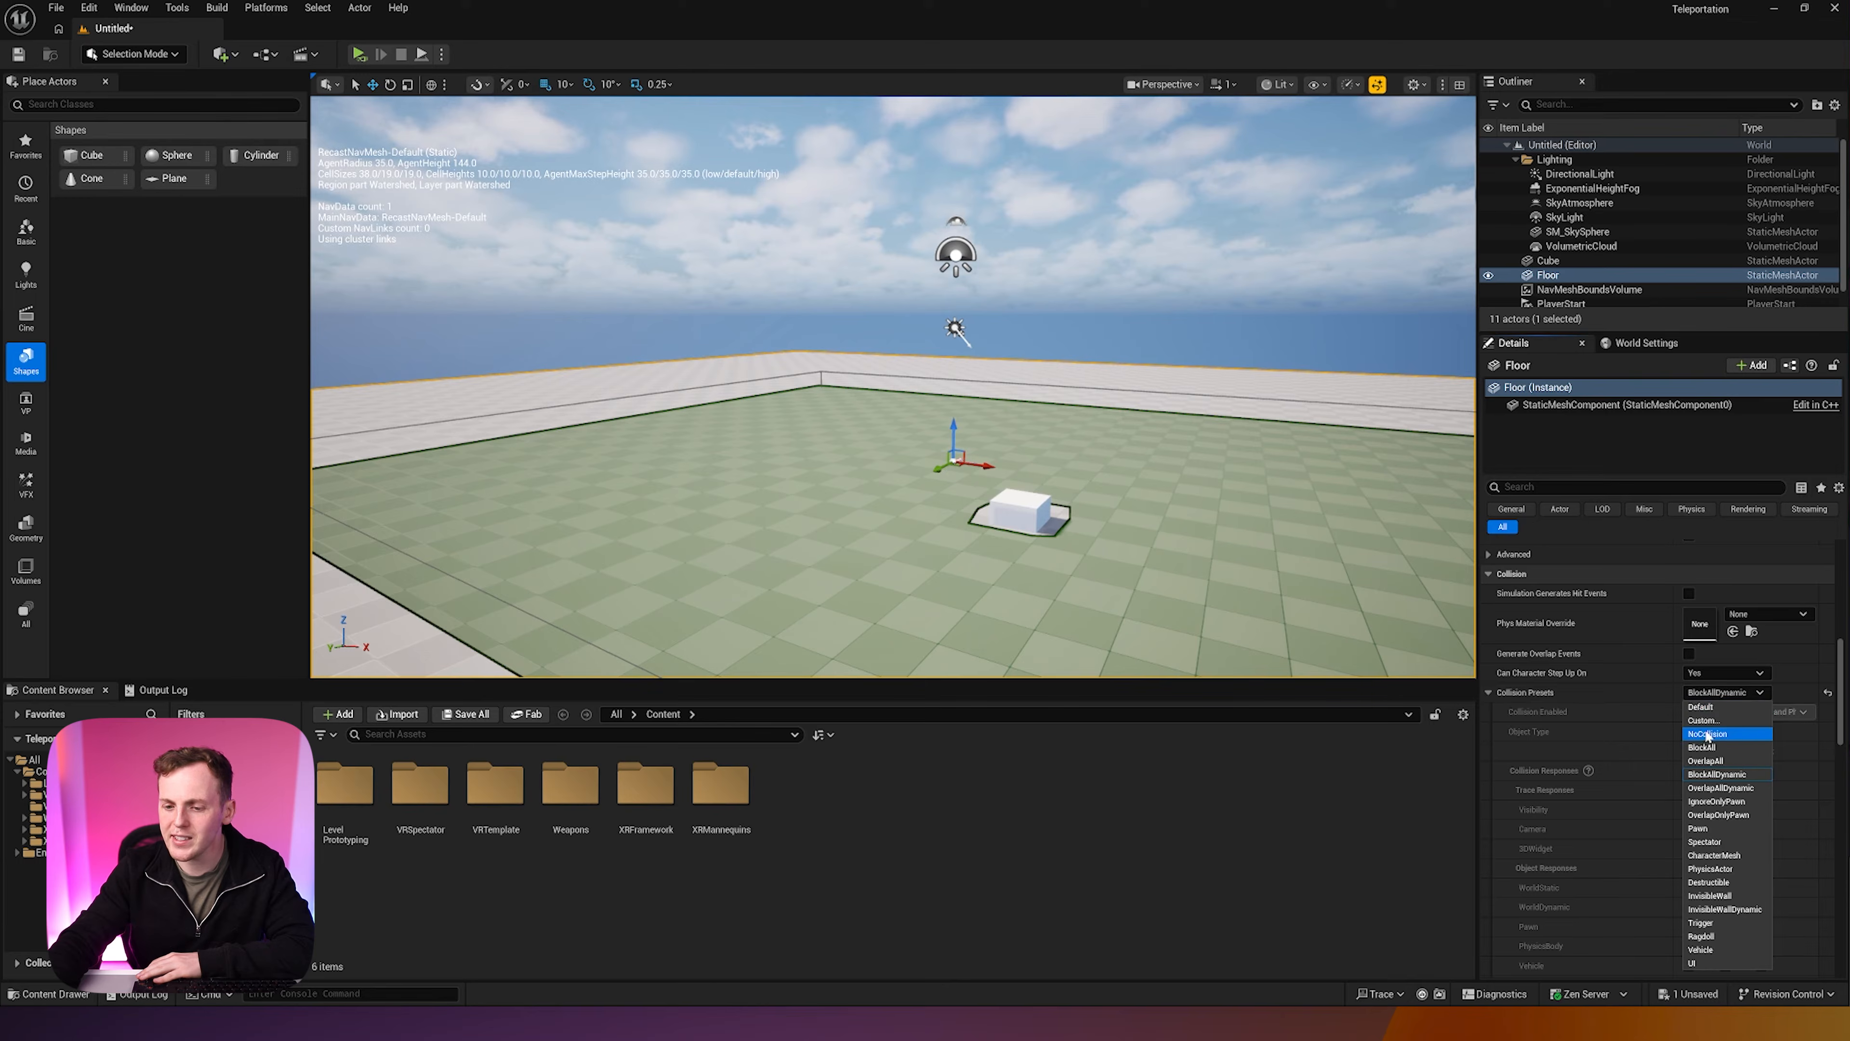
left_click(1702, 748)
scroll(1238, 570, "down", 4)
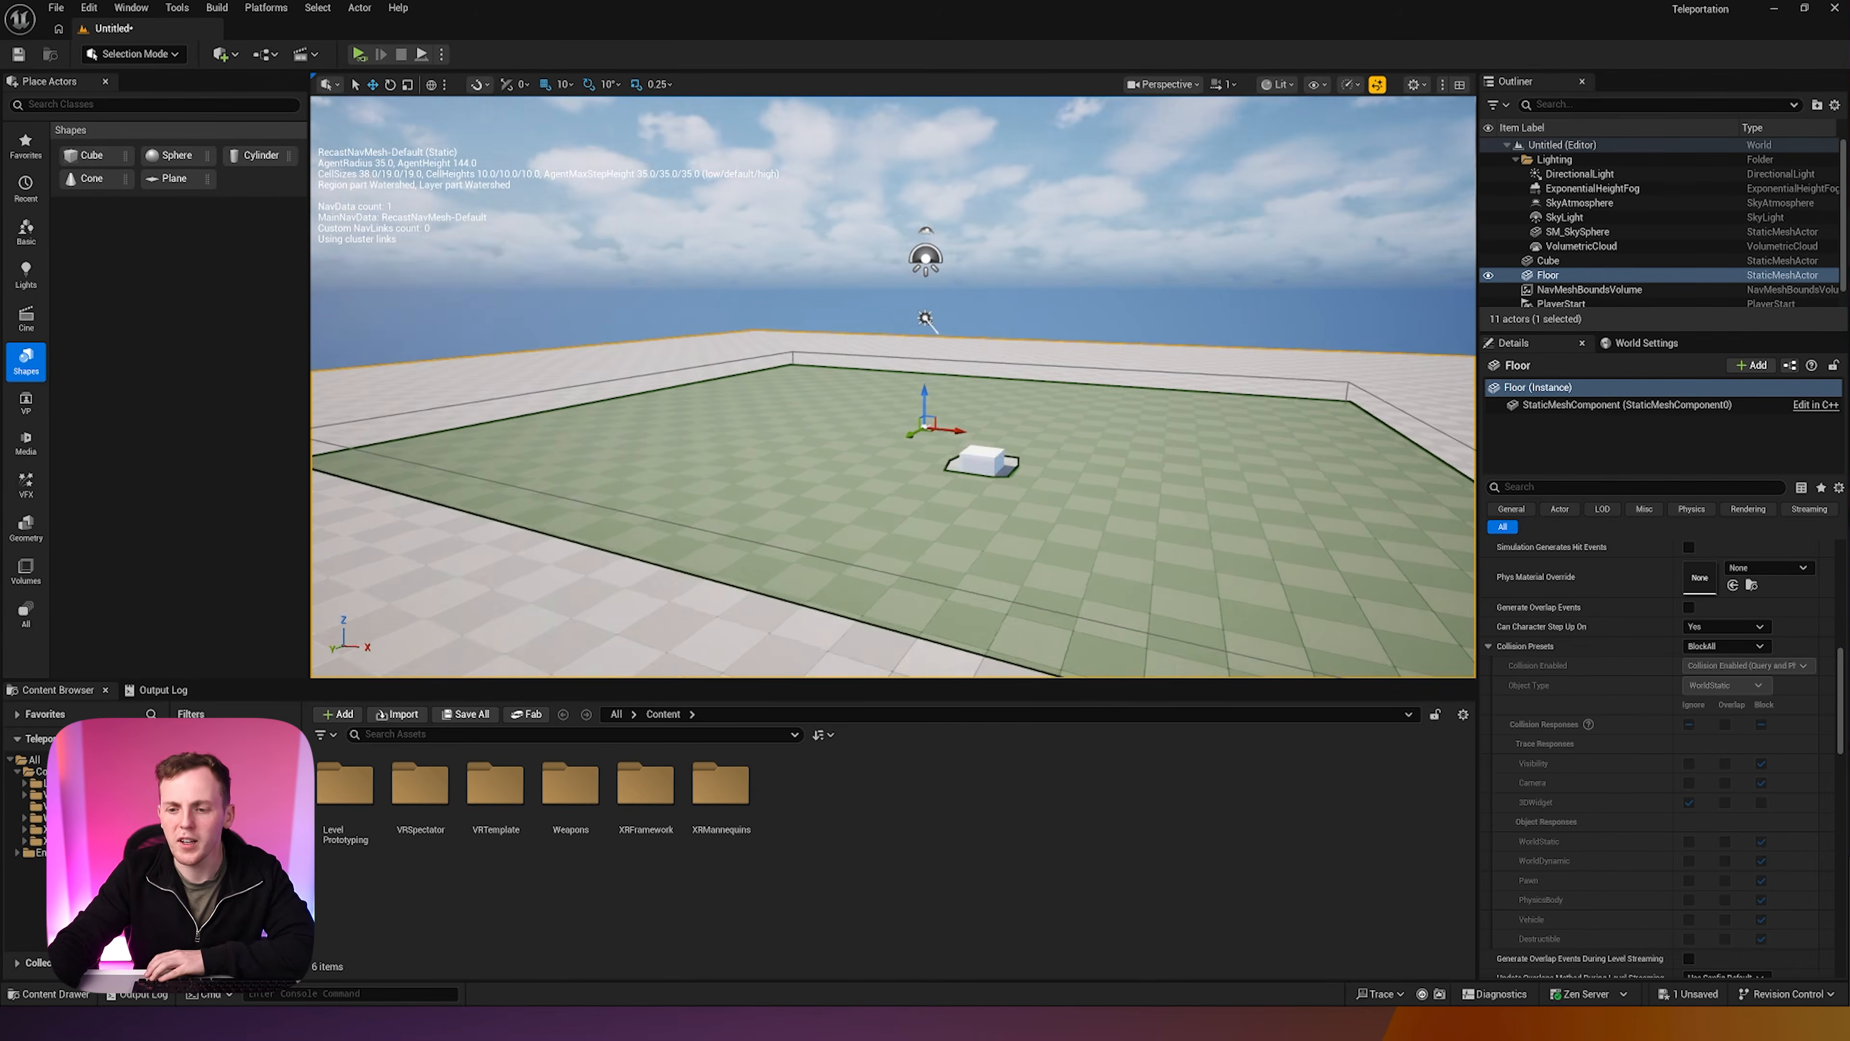